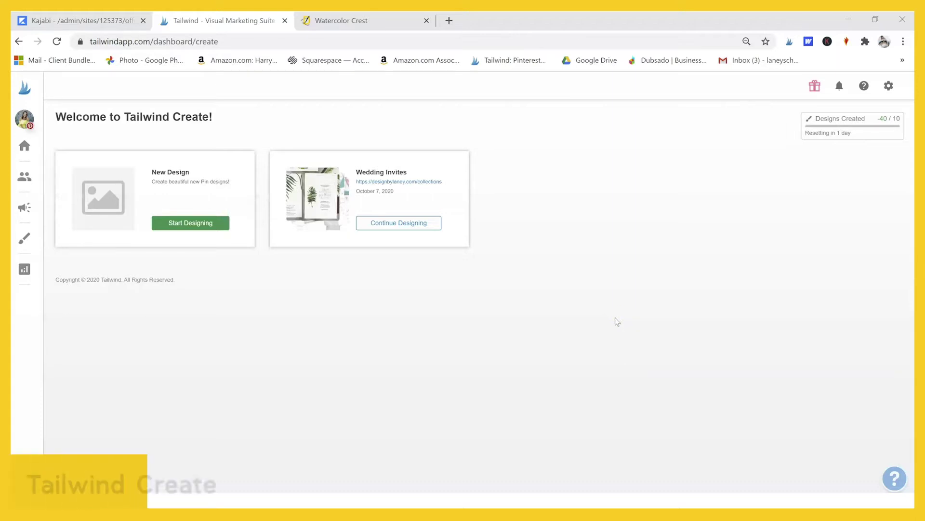
{"action": "left_click", "coordinate": [616, 310]}
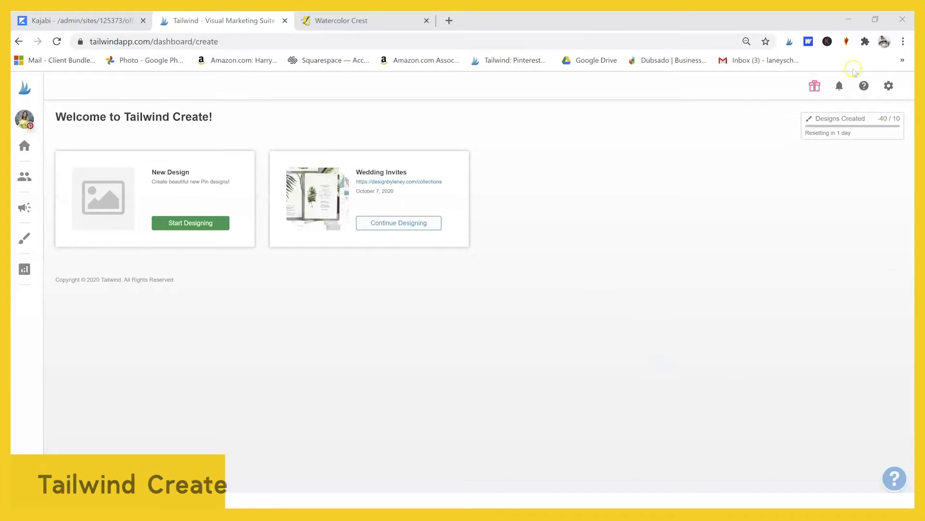
{"action": "left_click", "coordinate": [18, 241]}
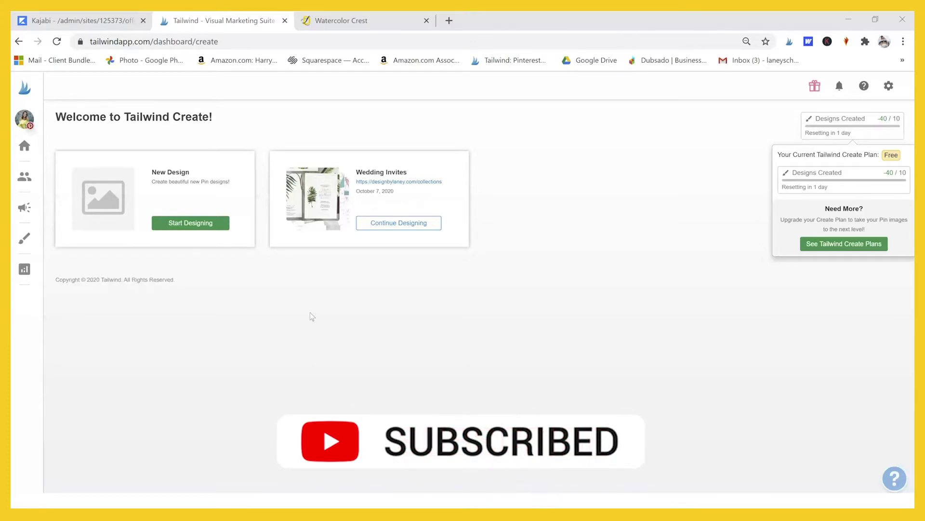
{"action": "left_click", "coordinate": [311, 381]}
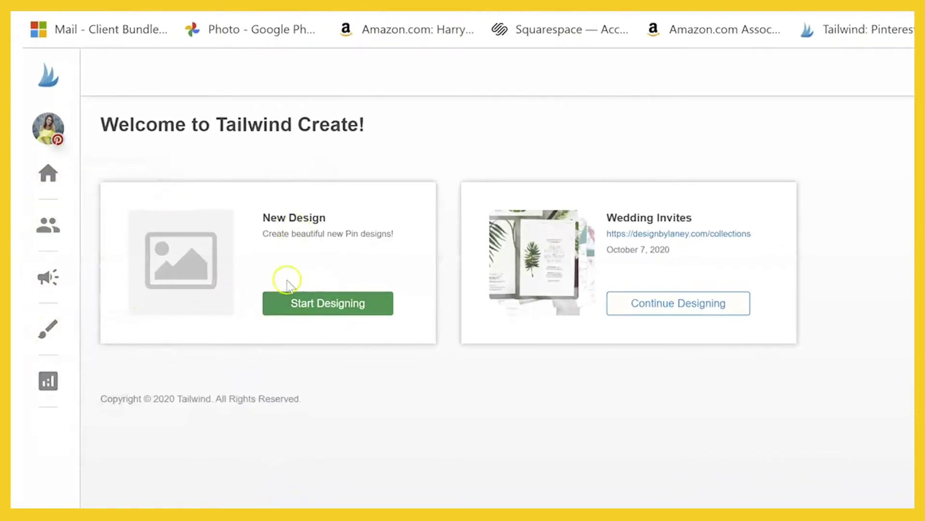
{"action": "left_click", "coordinate": [299, 299]}
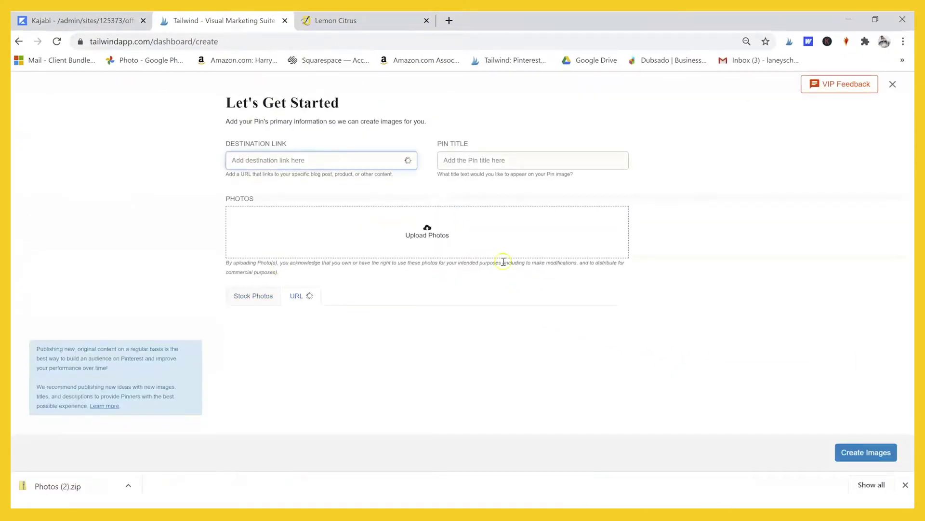
{"action": "left_click", "coordinate": [368, 23]}
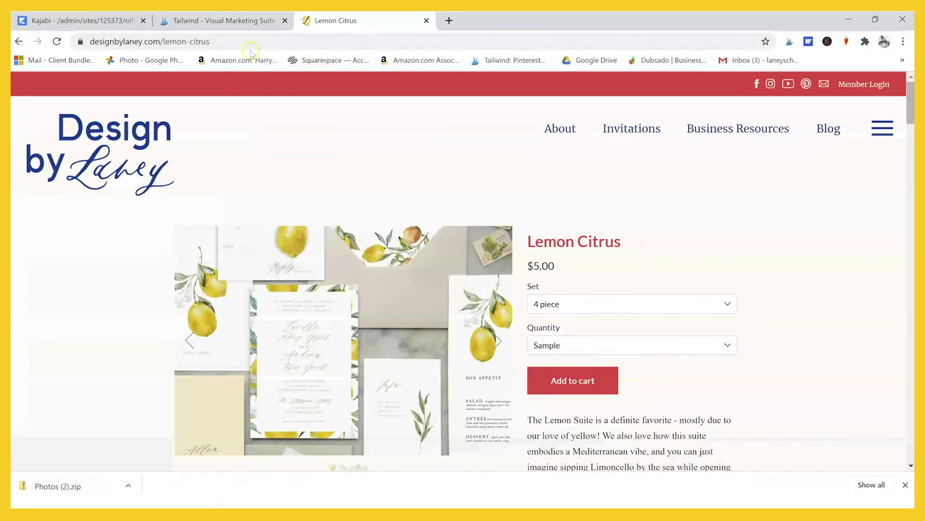
{"action": "scroll", "coordinate": [681, 217], "scroll_direction": "down", "scroll_amount": 10}
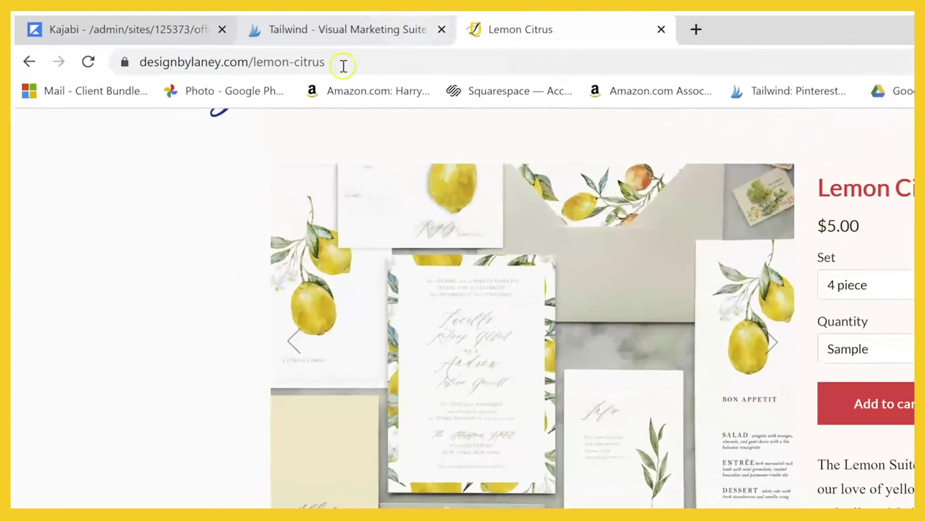
{"action": "left_click", "coordinate": [243, 46]}
{"action": "key", "text": "ctrl+c"}
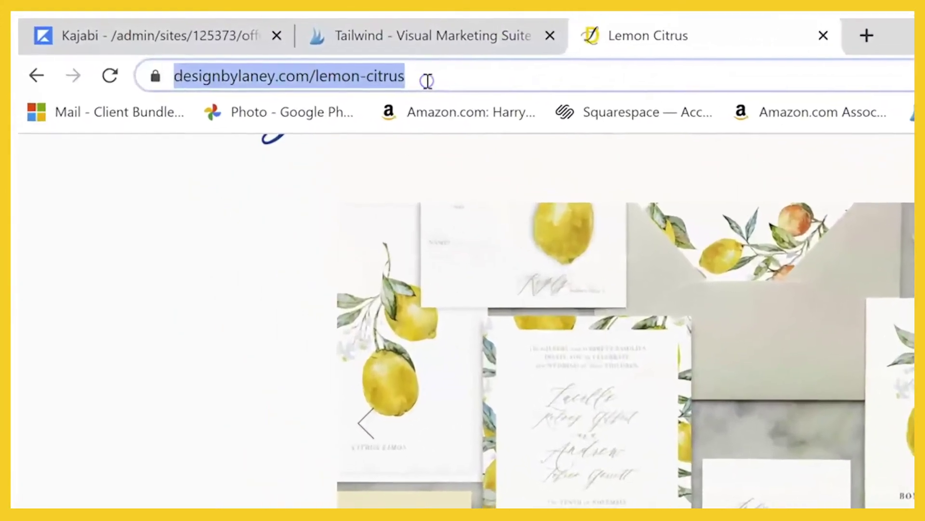
{"action": "left_click", "coordinate": [367, 38]}
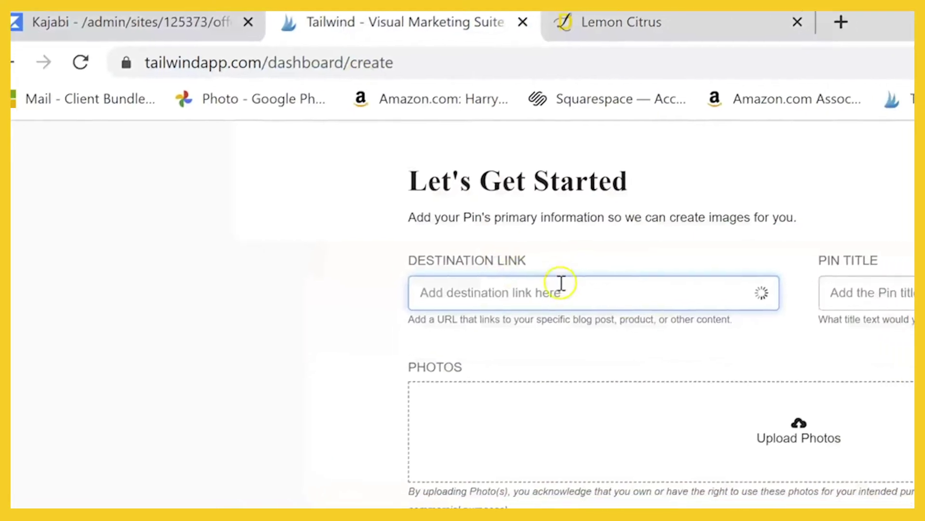
{"action": "key", "text": "ctrl+v"}
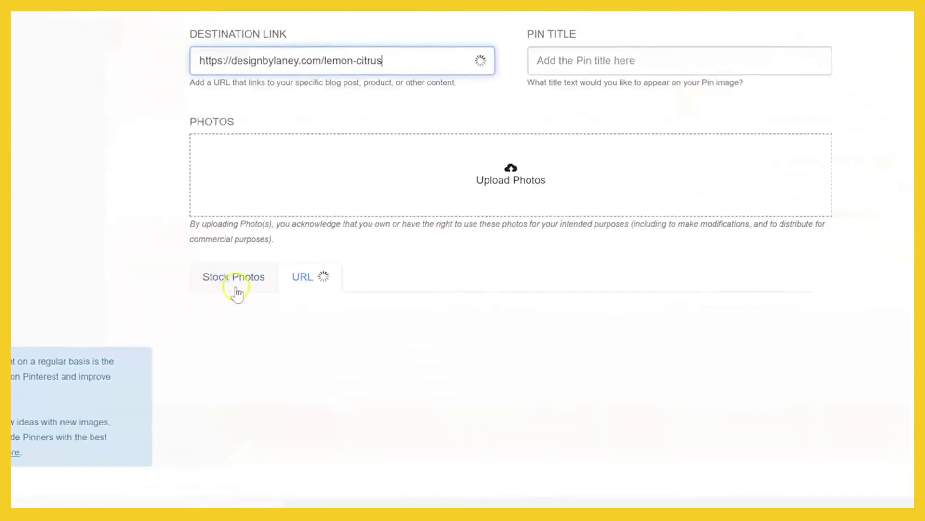
{"action": "left_click", "coordinate": [328, 496]}
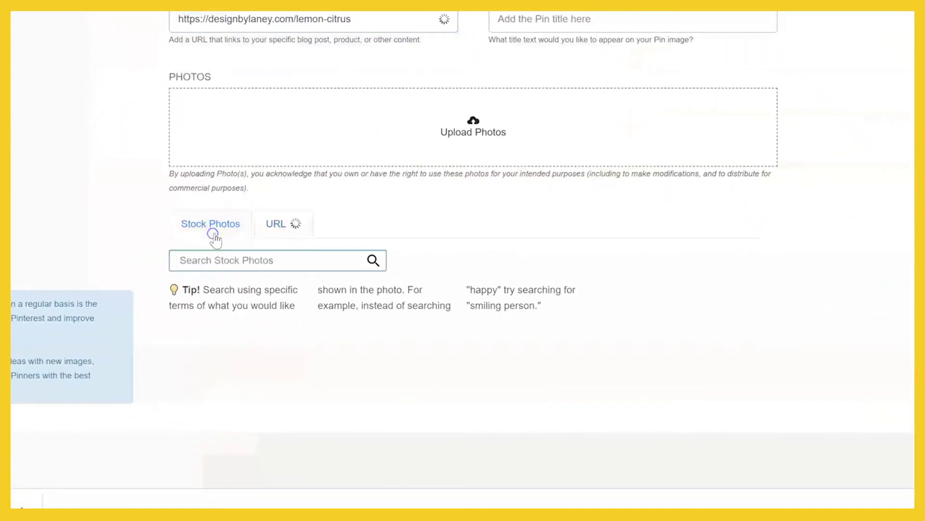
{"action": "left_click", "coordinate": [276, 223]}
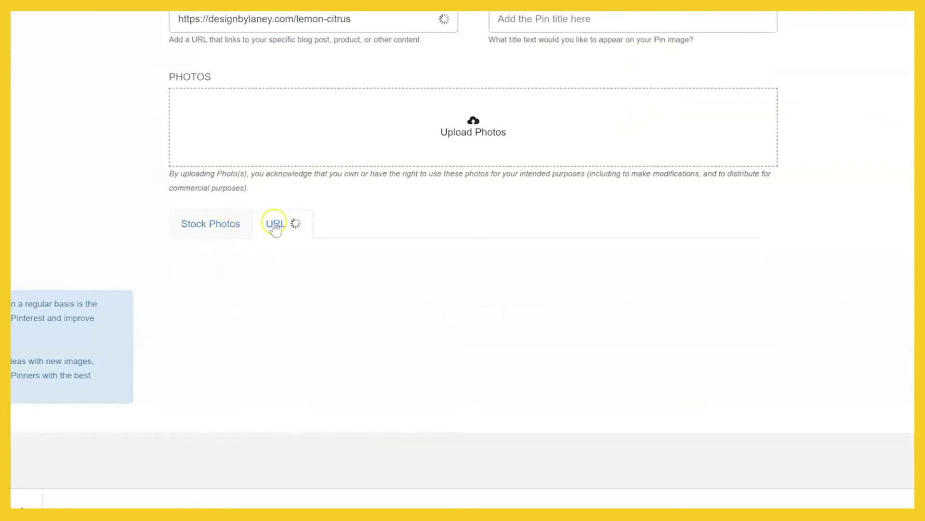
{"action": "left_click", "coordinate": [210, 224]}
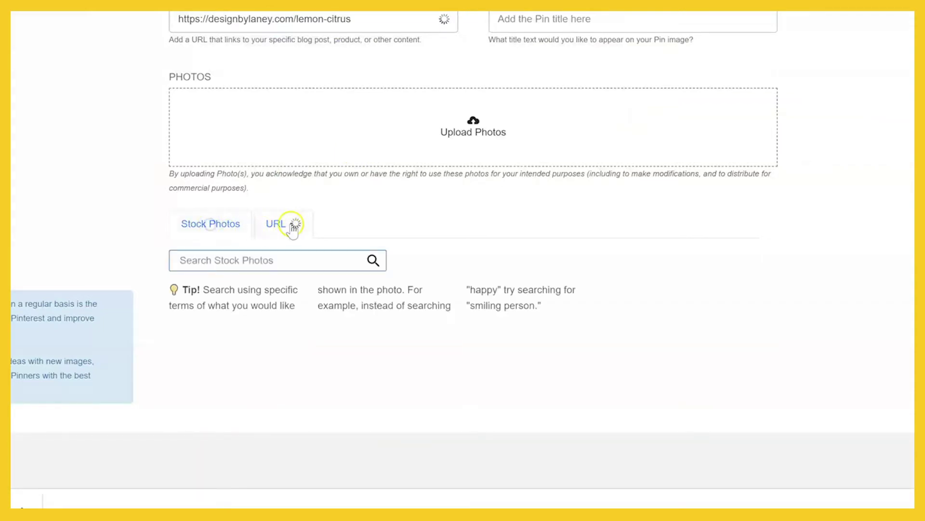
Step: Upload all photos from the Lemon folder in Downloads, IMG_9575 through IMG_9610, to the design
{"action": "left_click", "coordinate": [436, 139]}
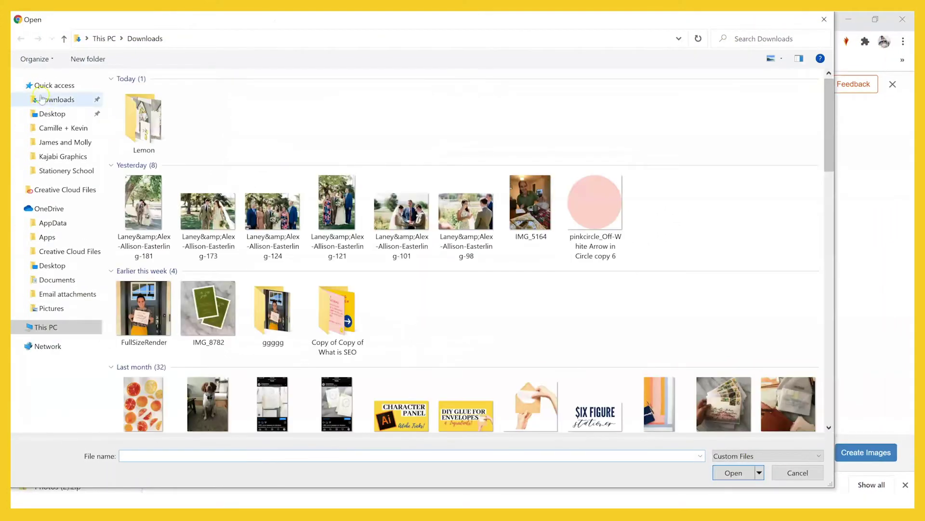
{"action": "left_click", "coordinate": [131, 116]}
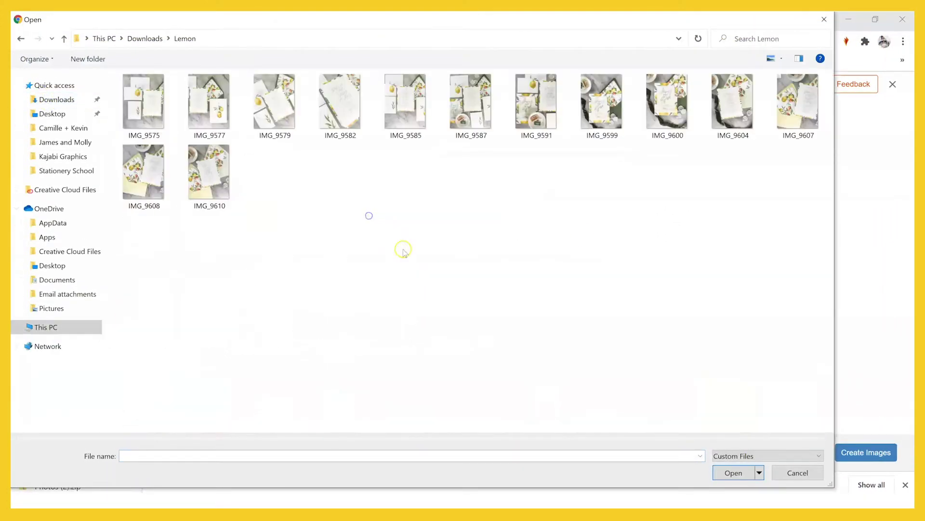
{"action": "left_click_drag", "start_coordinate": [795, 232], "coordinate": [101, 110]}
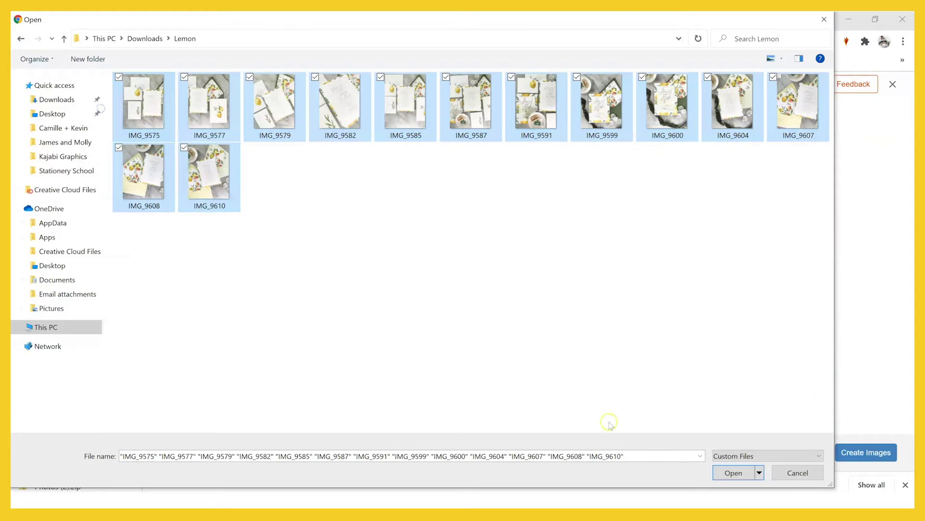
{"action": "left_click", "coordinate": [734, 472]}
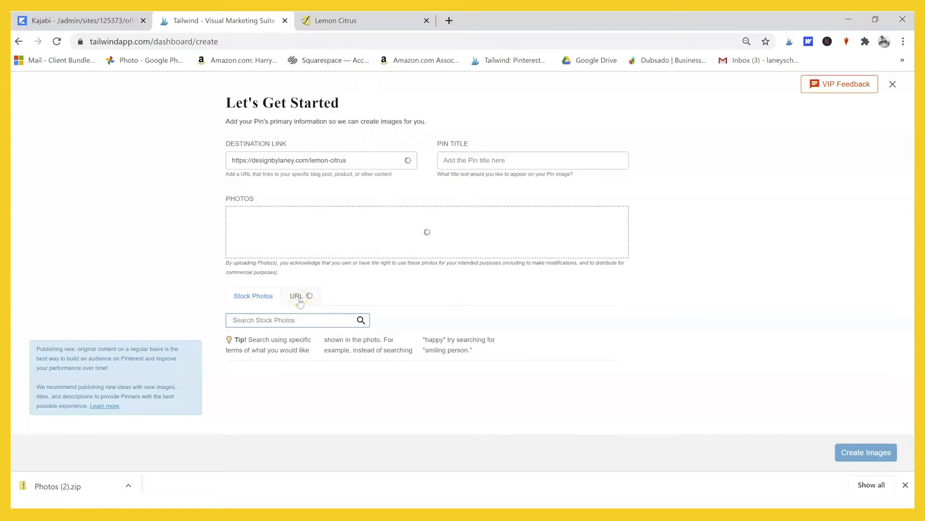
Step: Set the pin title to "Lemon Wedding Invites" and generate the pin images
{"action": "left_click", "coordinate": [529, 160]}
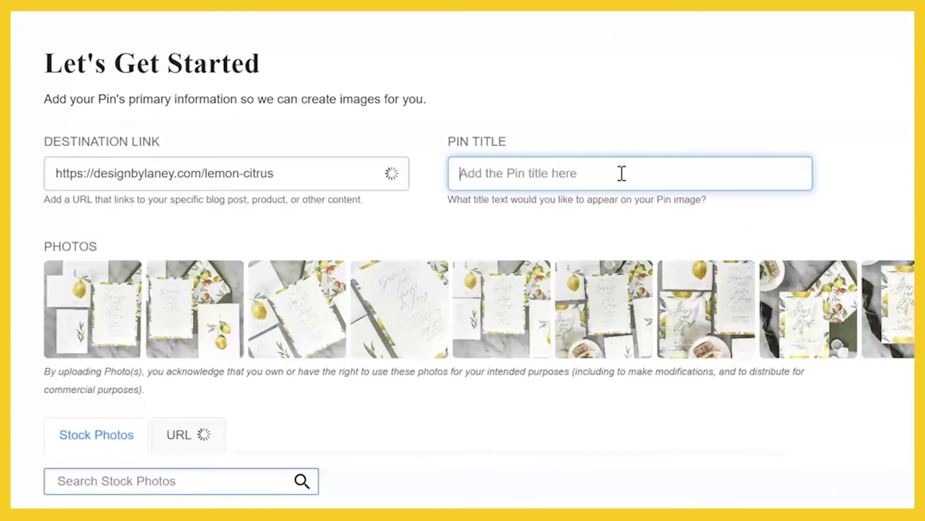
{"action": "type", "text": "Lemon Citru"}
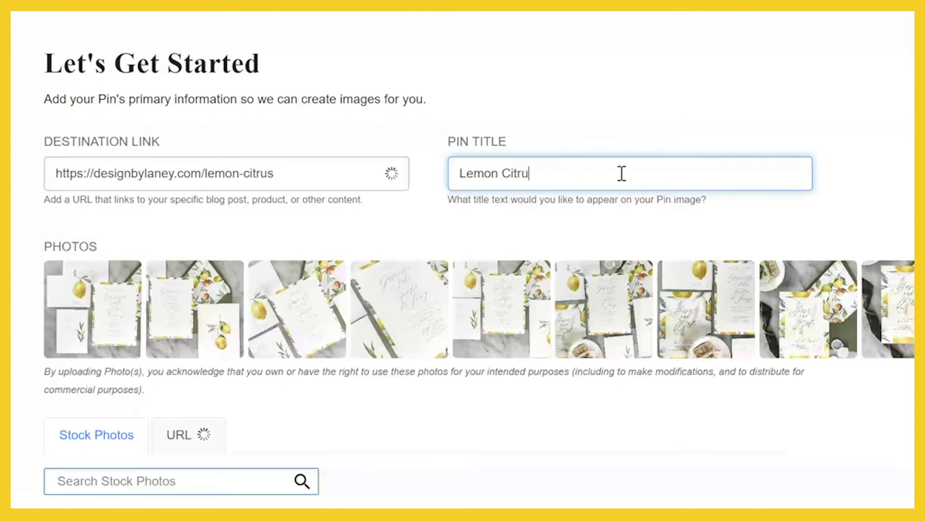
{"action": "key", "text": "BackSpace"}
{"action": "key", "text": "BackSpace"}
{"action": "key", "text": "BackSpace"}
{"action": "type", "text": "Wedding I"}
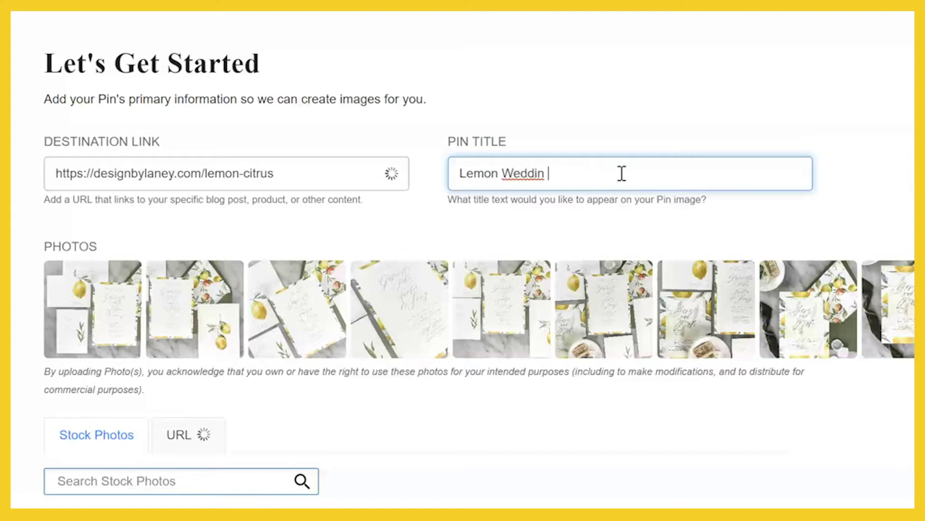
{"action": "type", "text": "nvites"}
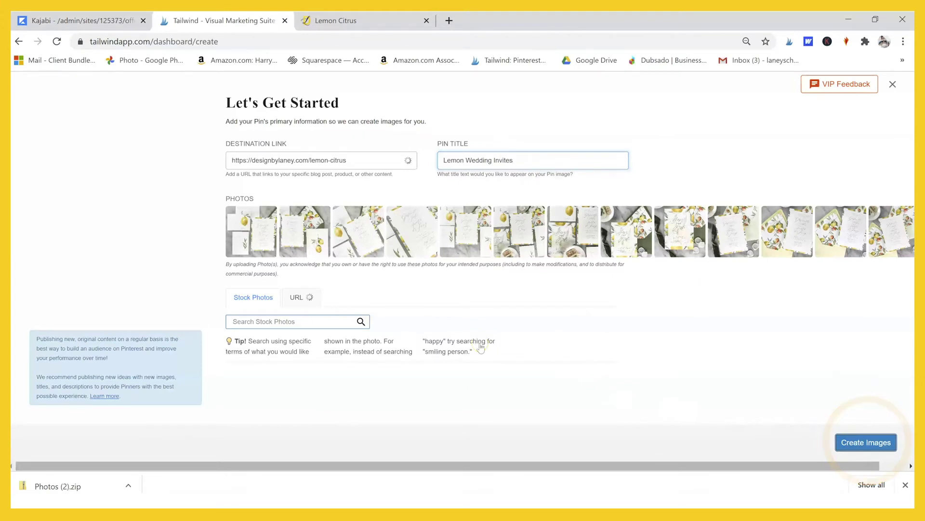
{"action": "key", "text": "Return"}
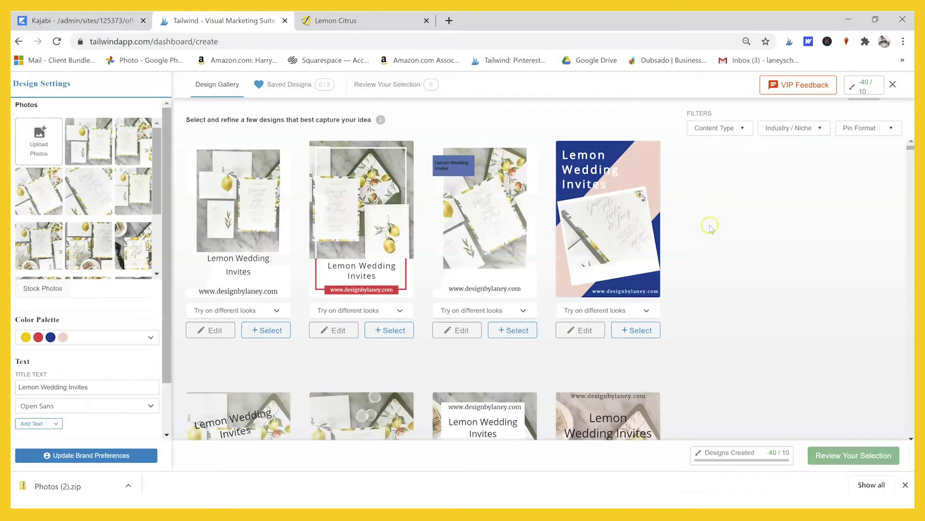
Step: Look through the generated pin designs in the design gallery
{"action": "scroll", "coordinate": [710, 225], "scroll_direction": "down", "scroll_amount": 5}
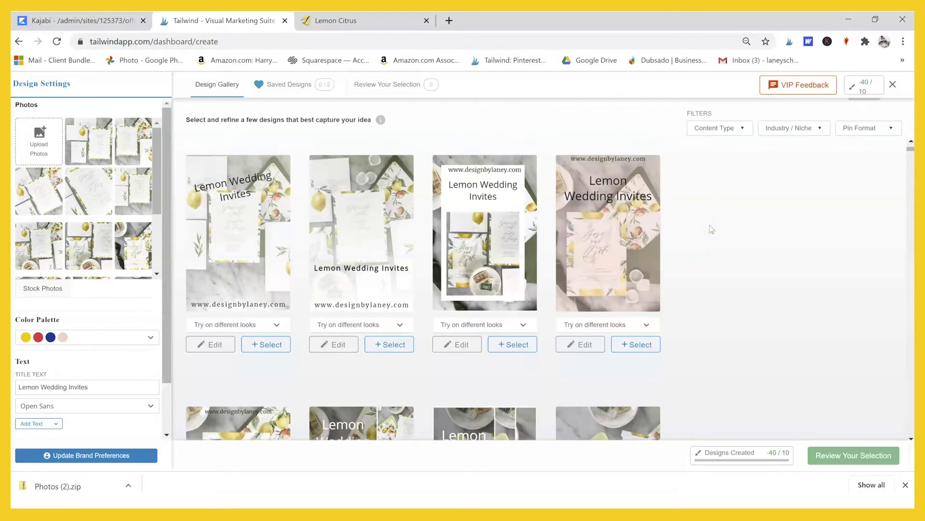
{"action": "scroll", "coordinate": [712, 229], "scroll_direction": "down", "scroll_amount": 5}
{"action": "scroll", "coordinate": [711, 230], "scroll_direction": "down", "scroll_amount": 10}
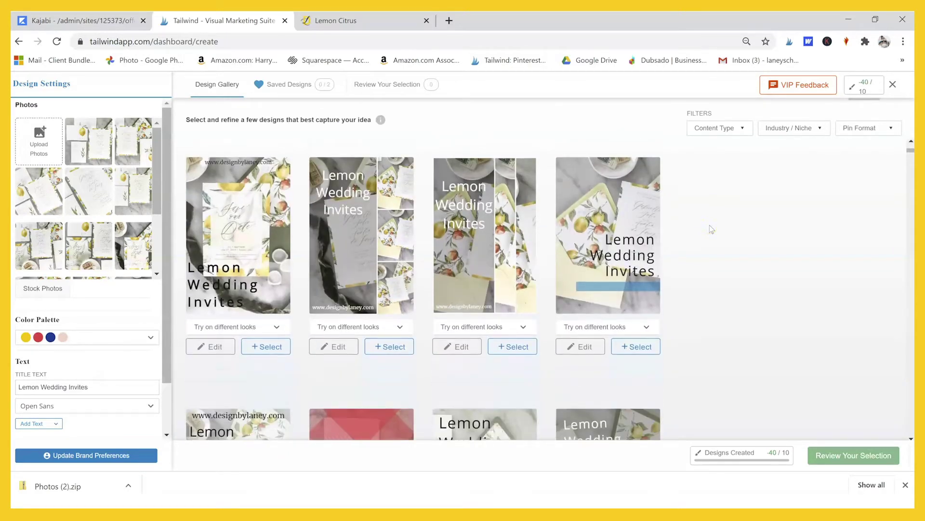
{"action": "scroll", "coordinate": [711, 229], "scroll_direction": "down", "scroll_amount": 3}
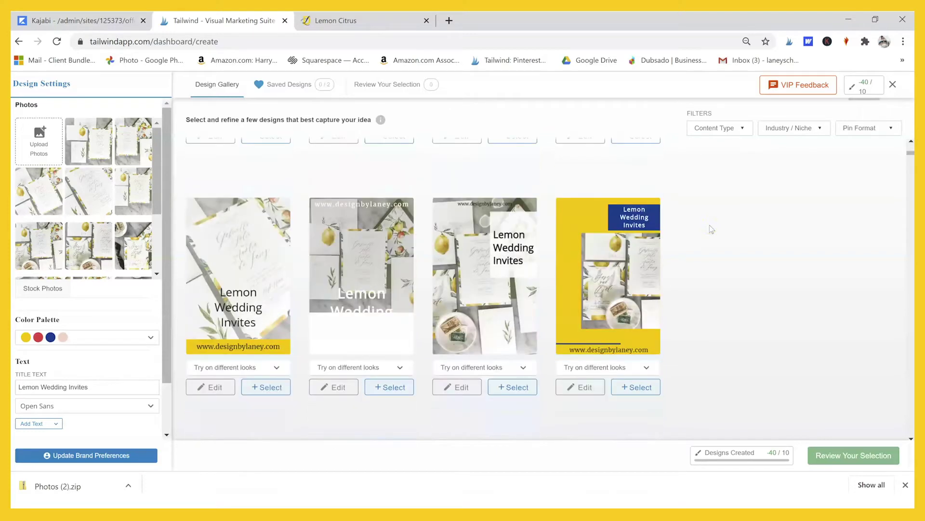
{"action": "scroll", "coordinate": [712, 230], "scroll_direction": "down", "scroll_amount": 5}
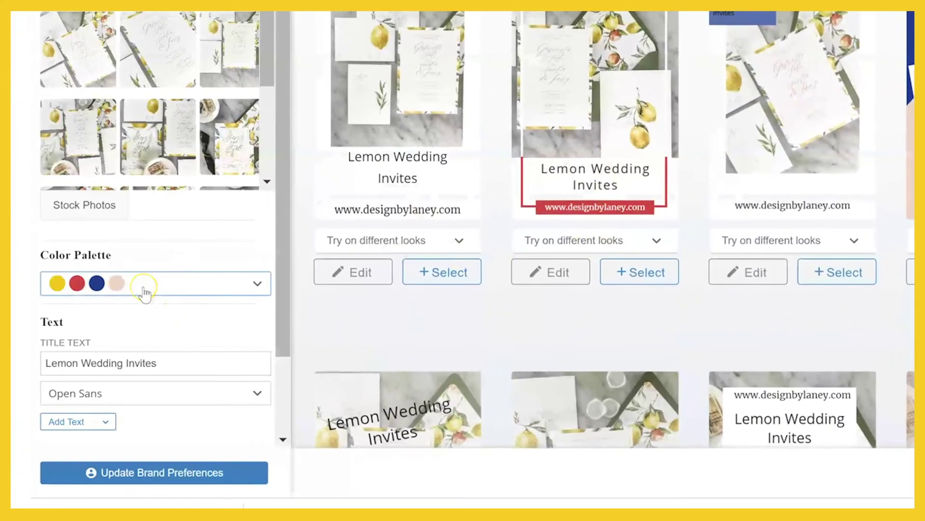
Step: Look through the available color palettes and apply the 3rd photo's main colors to the designs
{"action": "left_click", "coordinate": [143, 288]}
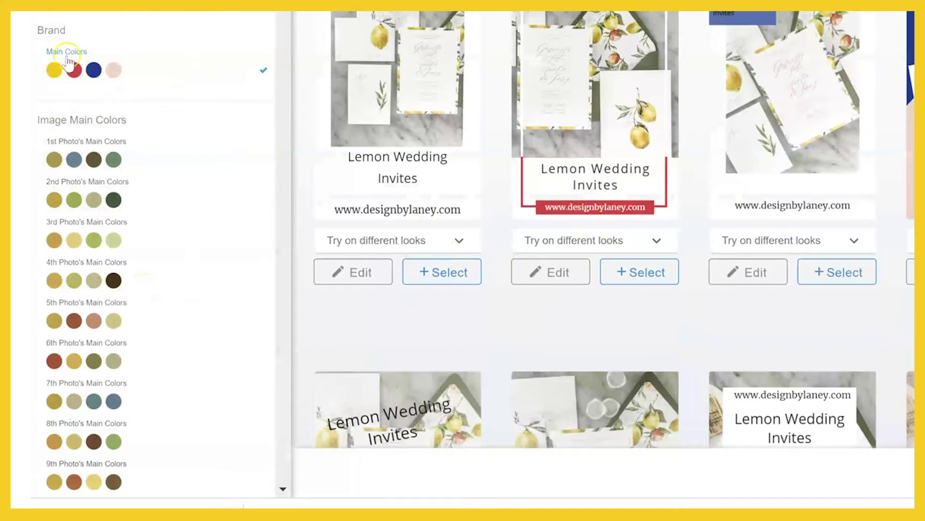
{"action": "scroll", "coordinate": [171, 73], "scroll_direction": "down", "scroll_amount": 4}
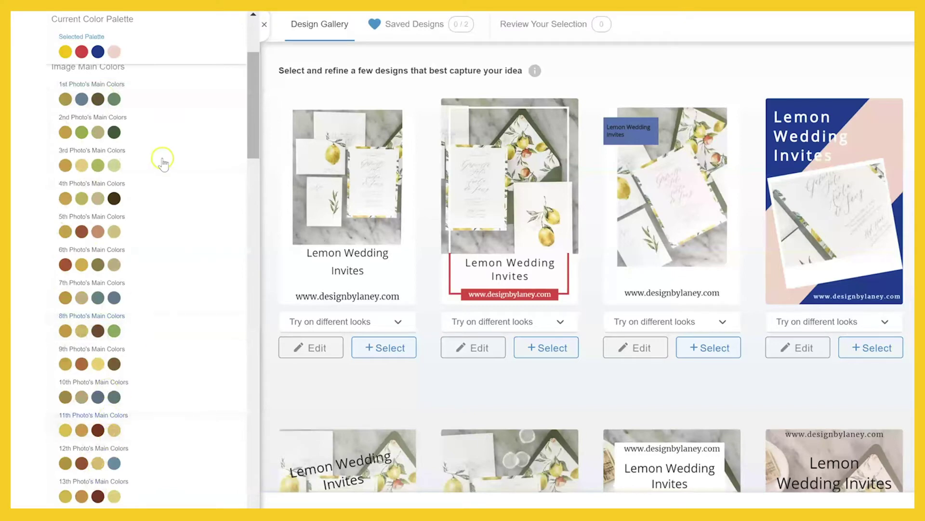
{"action": "scroll", "coordinate": [174, 159], "scroll_direction": "down", "scroll_amount": 2}
{"action": "scroll", "coordinate": [174, 159], "scroll_direction": "down", "scroll_amount": 8}
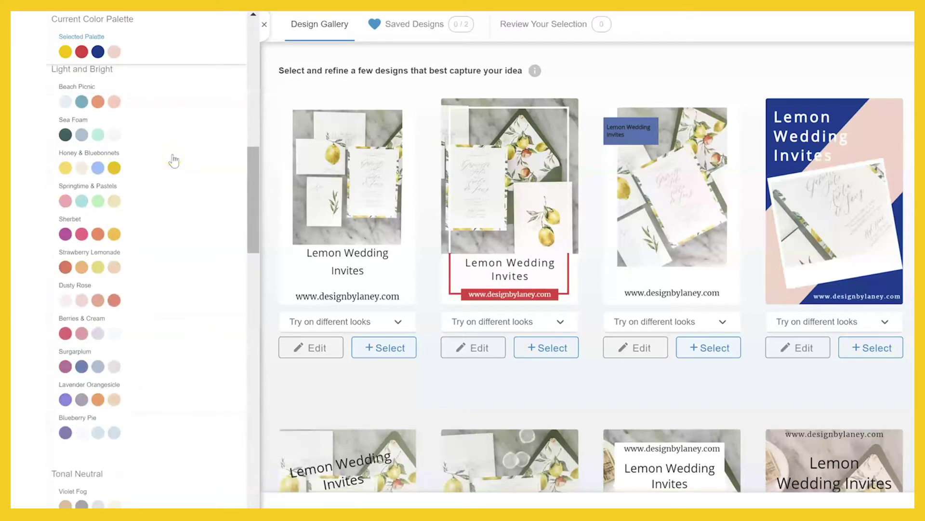
{"action": "scroll", "coordinate": [202, 333], "scroll_direction": "down", "scroll_amount": 8}
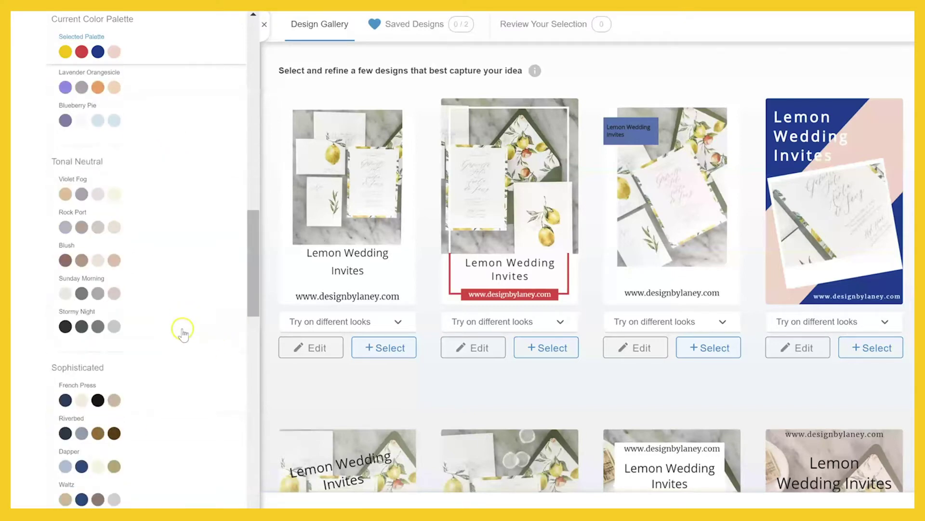
{"action": "left_click_drag", "start_coordinate": [255, 310], "coordinate": [227, 95]}
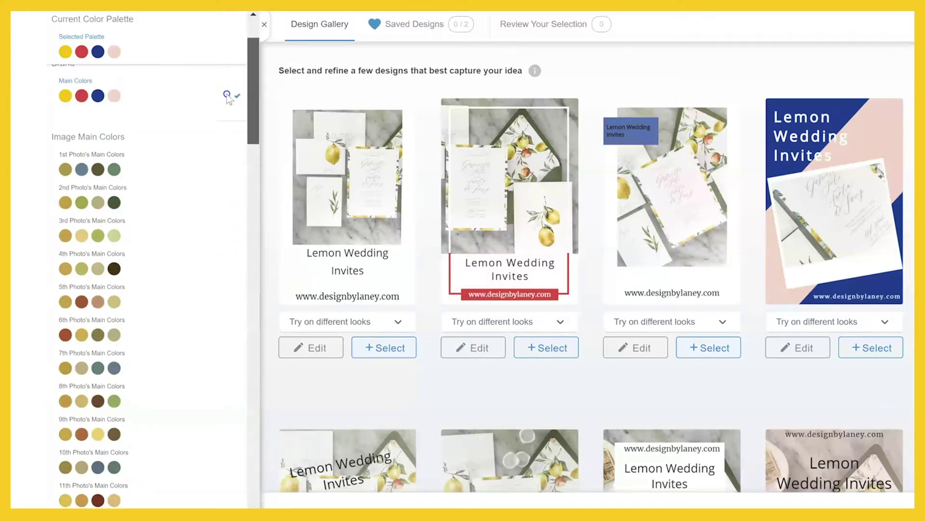
{"action": "left_click", "coordinate": [101, 235]}
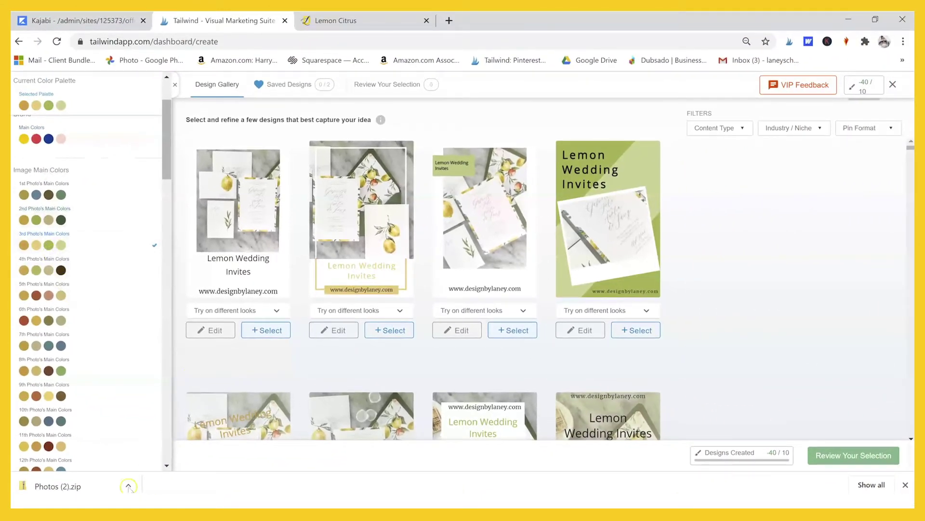
Step: Try the main colors of the 13th and 2nd photos, then settle on the 3rd photo's main colors and close the palette list
{"action": "scroll", "coordinate": [88, 359], "scroll_direction": "down", "scroll_amount": 2}
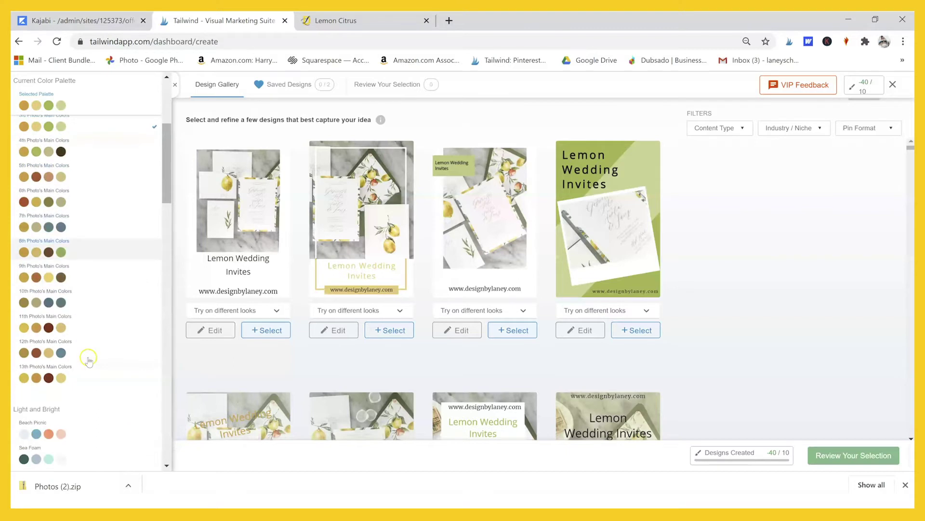
{"action": "left_click", "coordinate": [67, 380]}
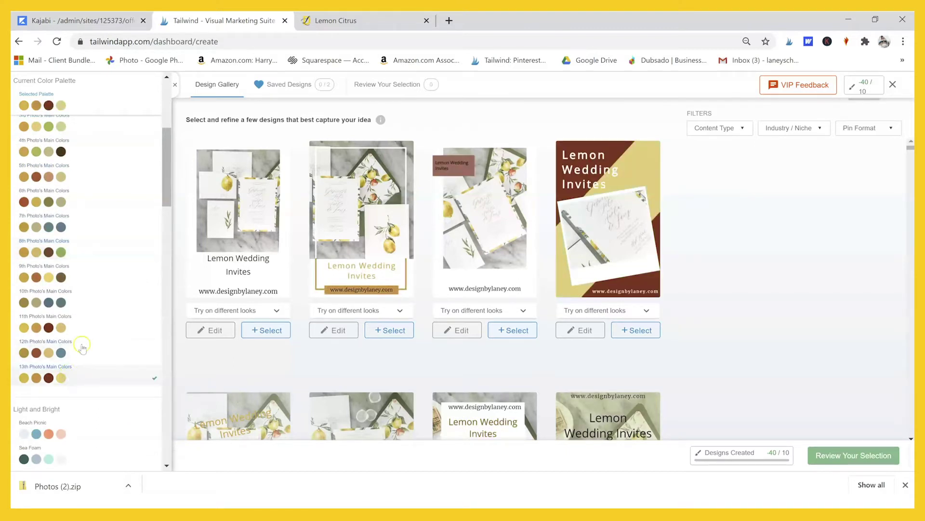
{"action": "scroll", "coordinate": [89, 310], "scroll_direction": "up", "scroll_amount": 4}
{"action": "left_click", "coordinate": [55, 336]}
{"action": "left_click", "coordinate": [52, 360]}
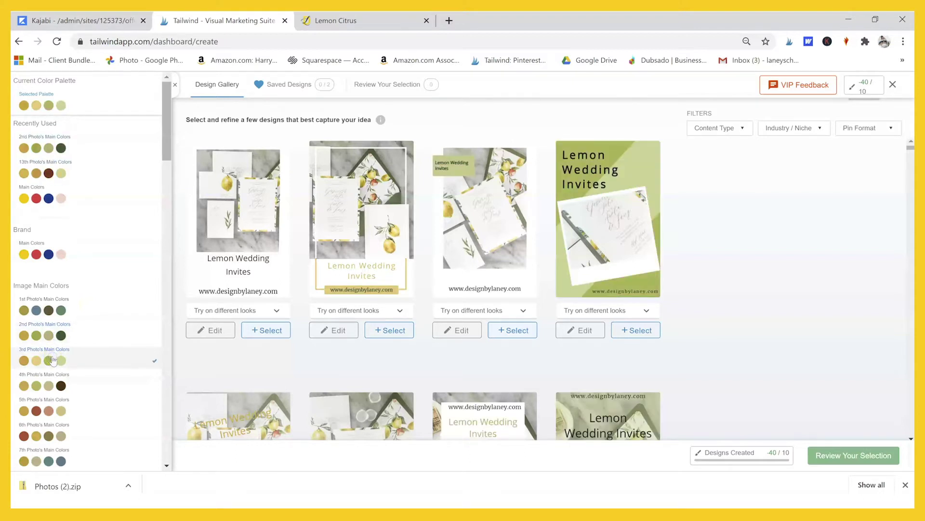
{"action": "left_click", "coordinate": [177, 87]}
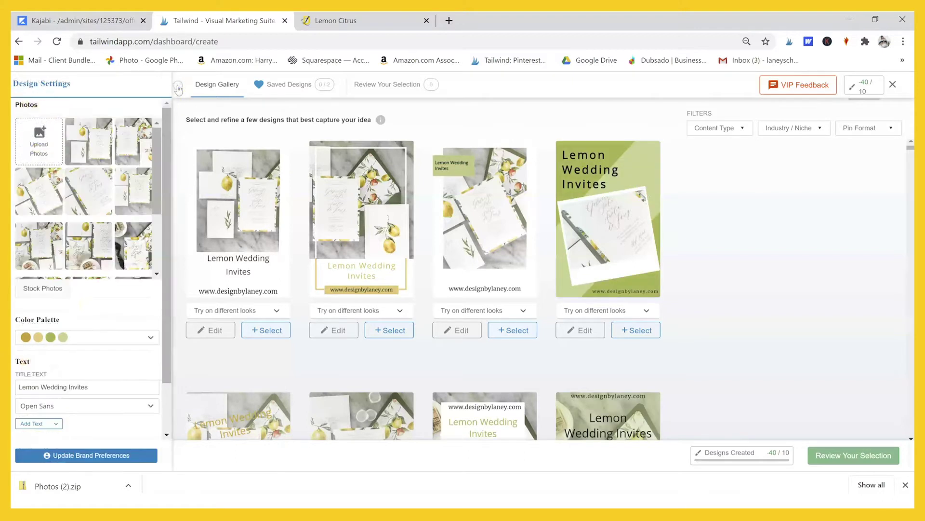
Step: Change the title font of the pin designs to Merriweather and close the font list
{"action": "scroll", "coordinate": [120, 219], "scroll_direction": "down", "scroll_amount": 1}
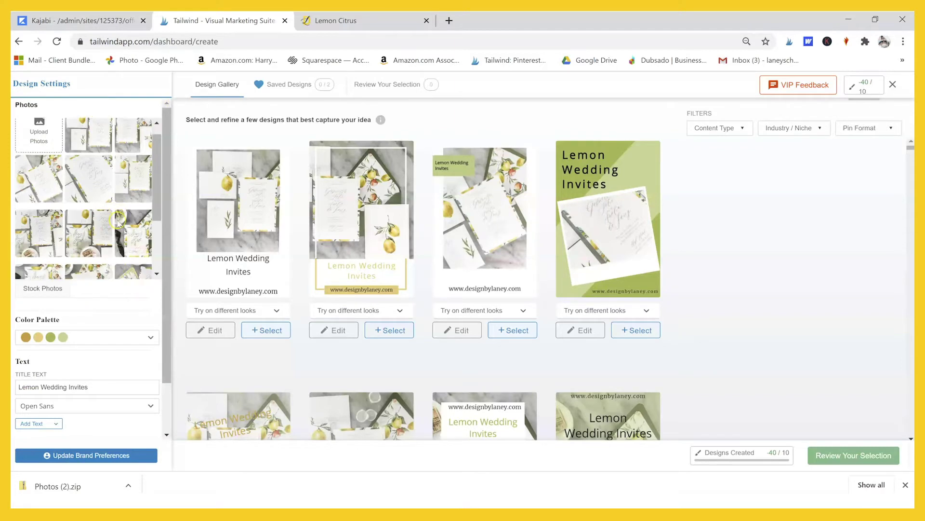
{"action": "scroll", "coordinate": [119, 220], "scroll_direction": "down", "scroll_amount": 1}
{"action": "left_click", "coordinate": [92, 327]}
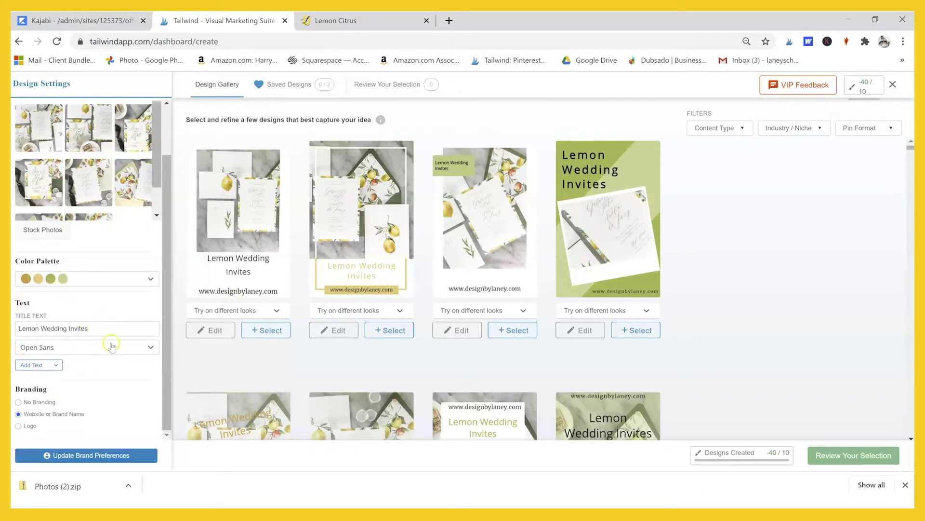
{"action": "left_click", "coordinate": [72, 355]}
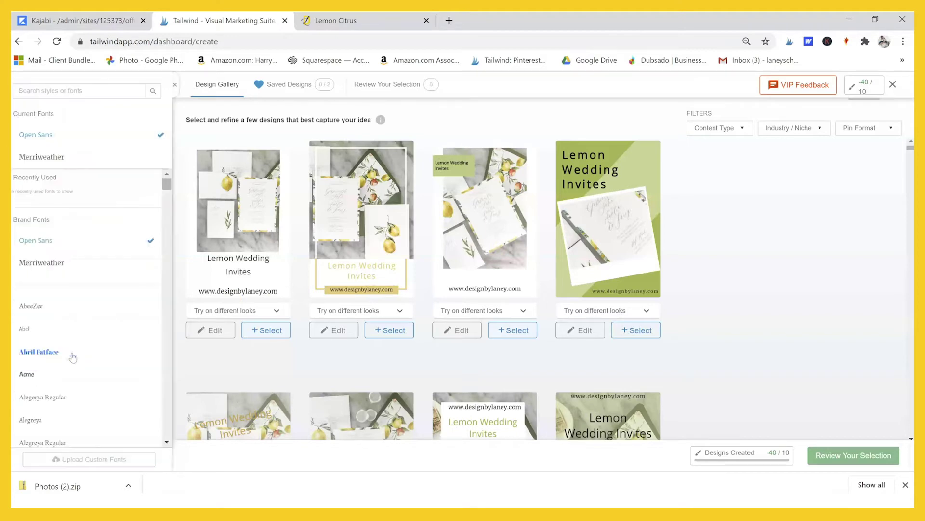
{"action": "left_click", "coordinate": [64, 270]}
{"action": "left_click", "coordinate": [156, 307]}
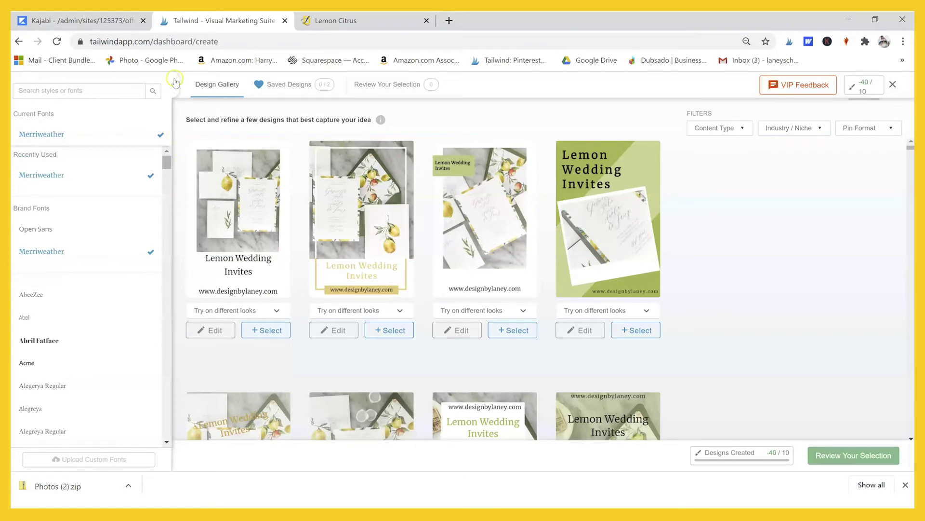
{"action": "left_click", "coordinate": [87, 251]}
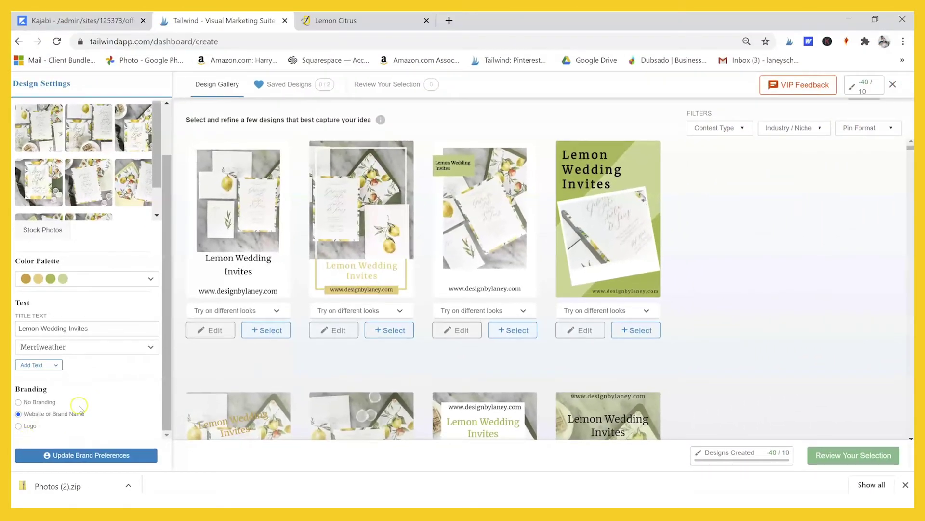
Step: Try the designs with no branding, and return the branding to the website or brand name
{"action": "left_click", "coordinate": [19, 402]}
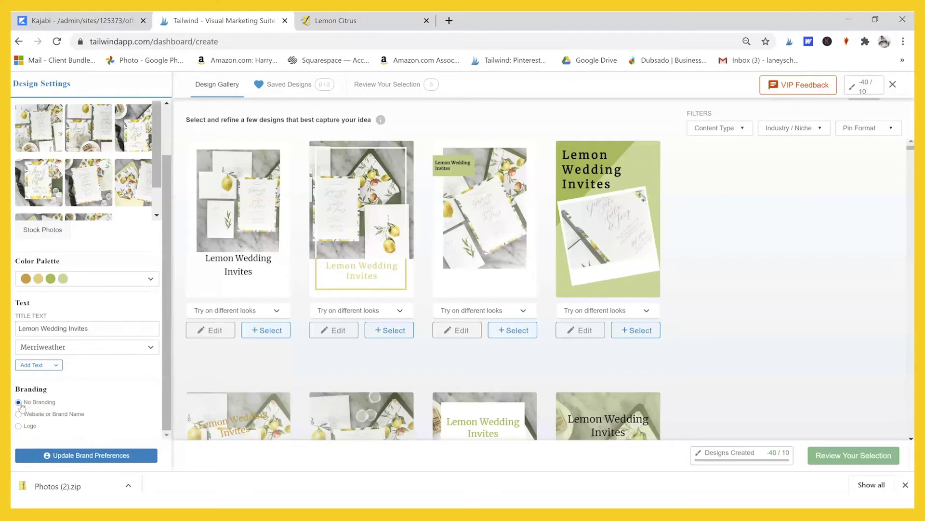
{"action": "left_click", "coordinate": [20, 414]}
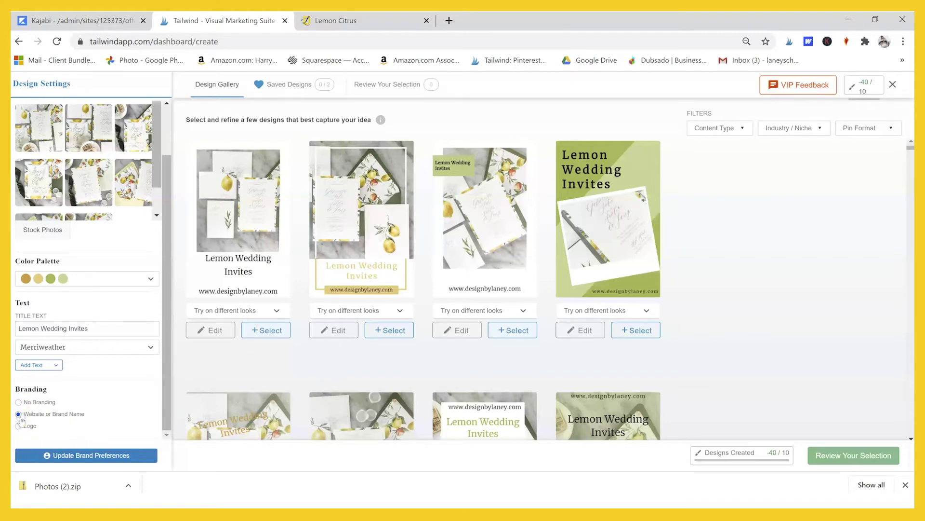
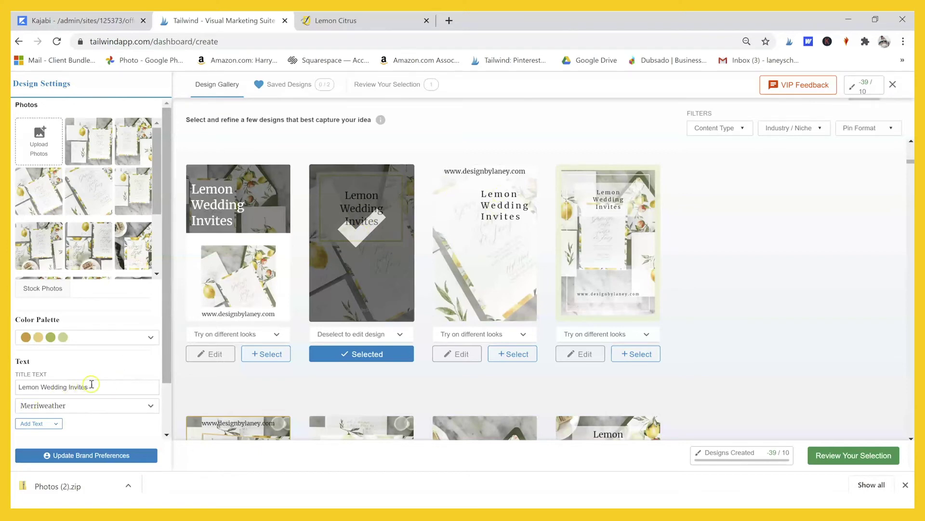
Step: Shorten the title text to "Lemon Invites" and open the selected pin design for review
{"action": "left_click_drag", "start_coordinate": [67, 386], "coordinate": [49, 387]}
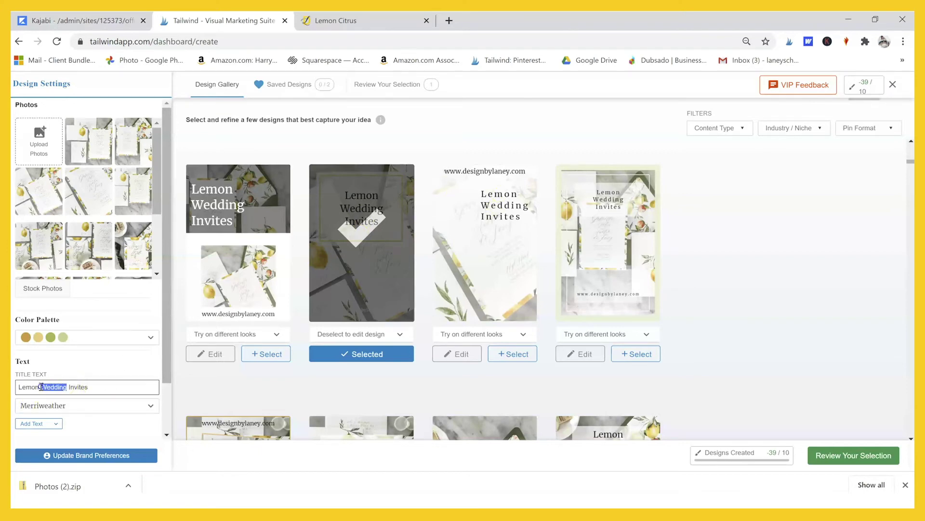
{"action": "key", "text": "BackSpace"}
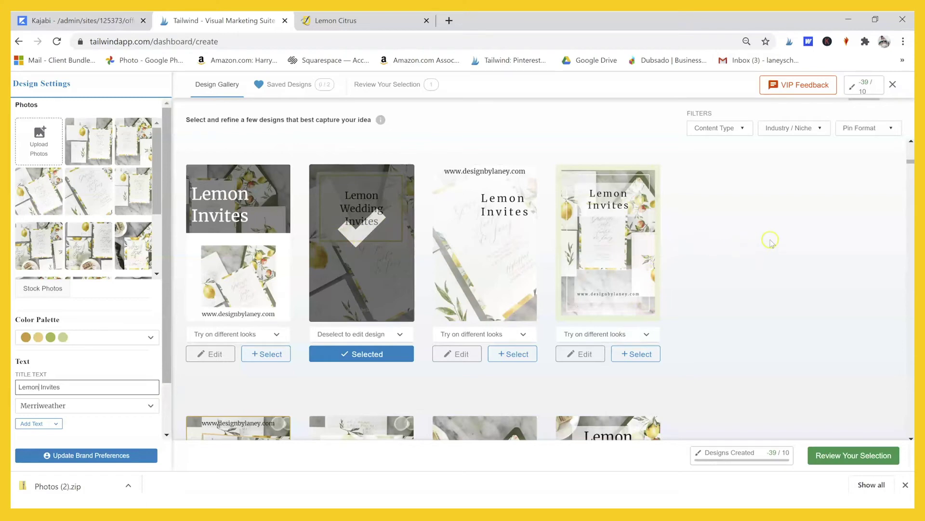
{"action": "left_click", "coordinate": [838, 457]}
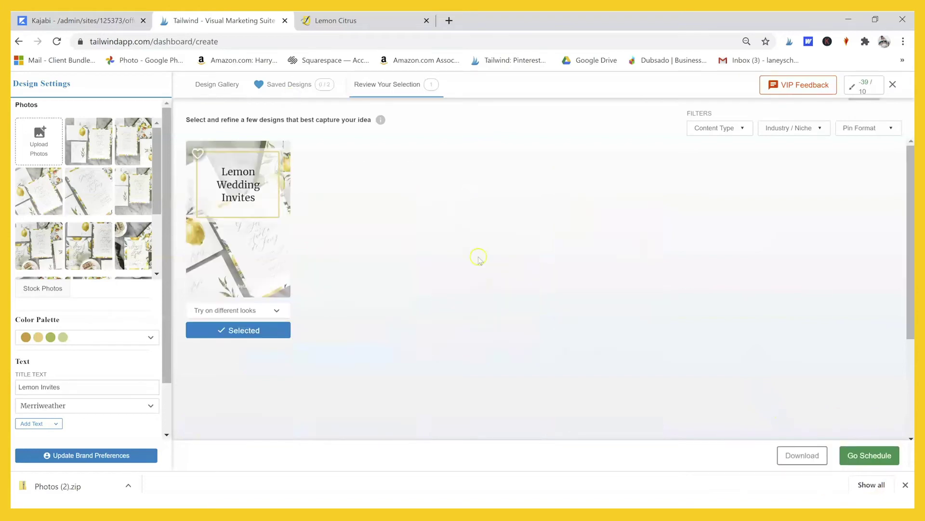
{"action": "left_click", "coordinate": [872, 463]}
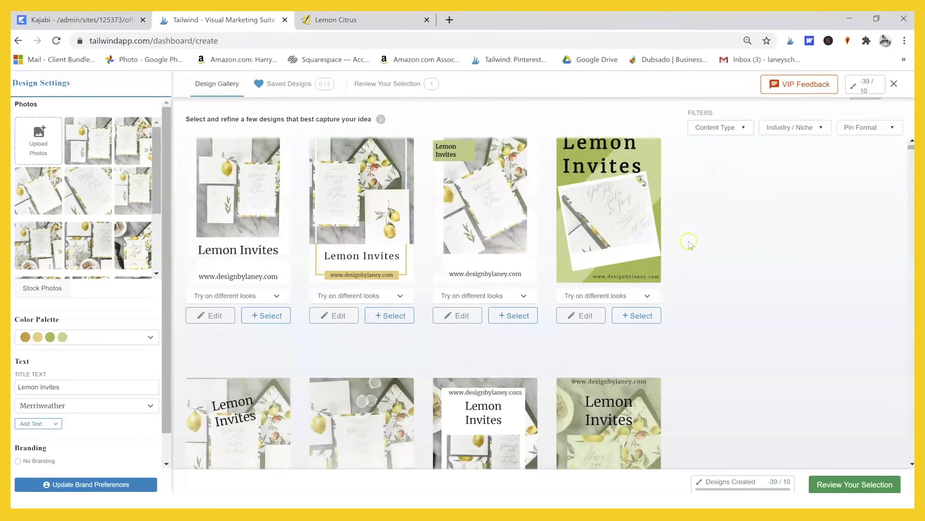
Step: Look through the pin layouts in the design gallery with the shortened title
{"action": "scroll", "coordinate": [692, 241], "scroll_direction": "down", "scroll_amount": 5}
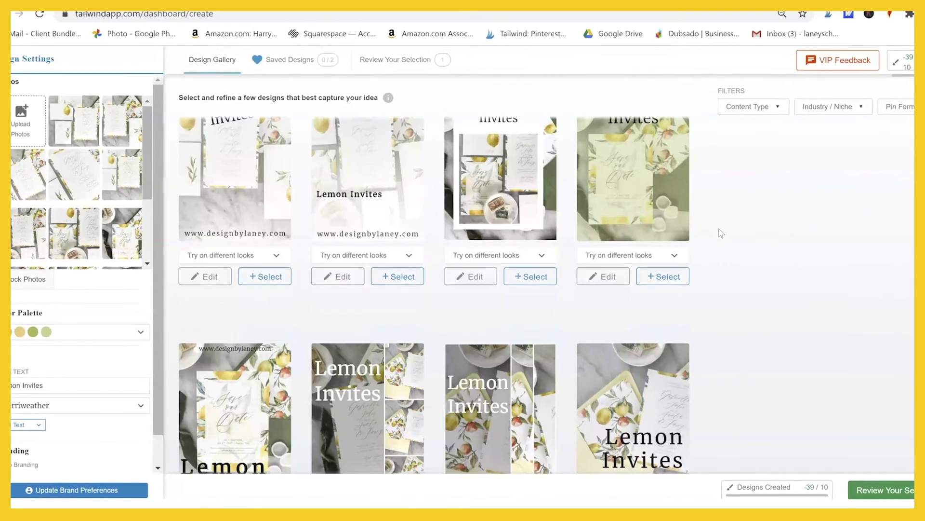
{"action": "scroll", "coordinate": [719, 228], "scroll_direction": "down", "scroll_amount": 5}
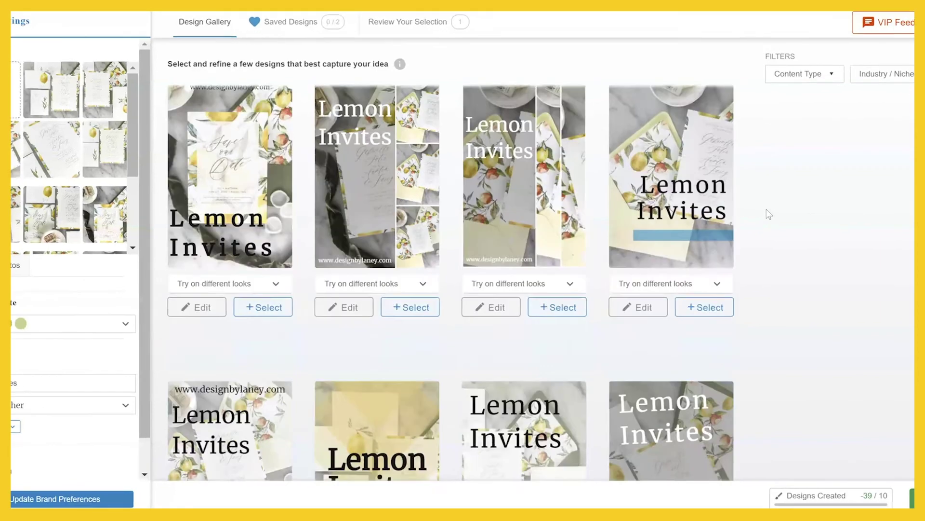
{"action": "scroll", "coordinate": [720, 231], "scroll_direction": "down", "scroll_amount": 5}
{"action": "scroll", "coordinate": [785, 207], "scroll_direction": "down", "scroll_amount": 5}
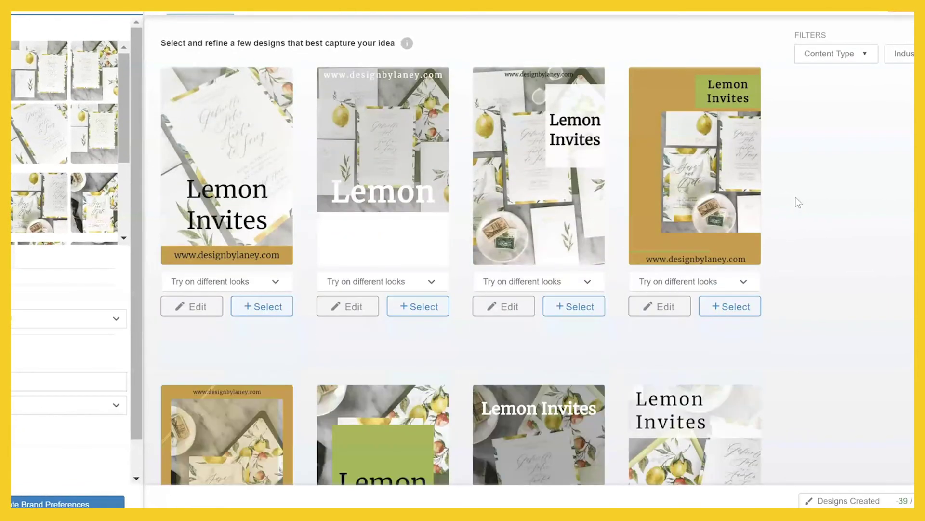
{"action": "scroll", "coordinate": [797, 198], "scroll_direction": "down", "scroll_amount": 4}
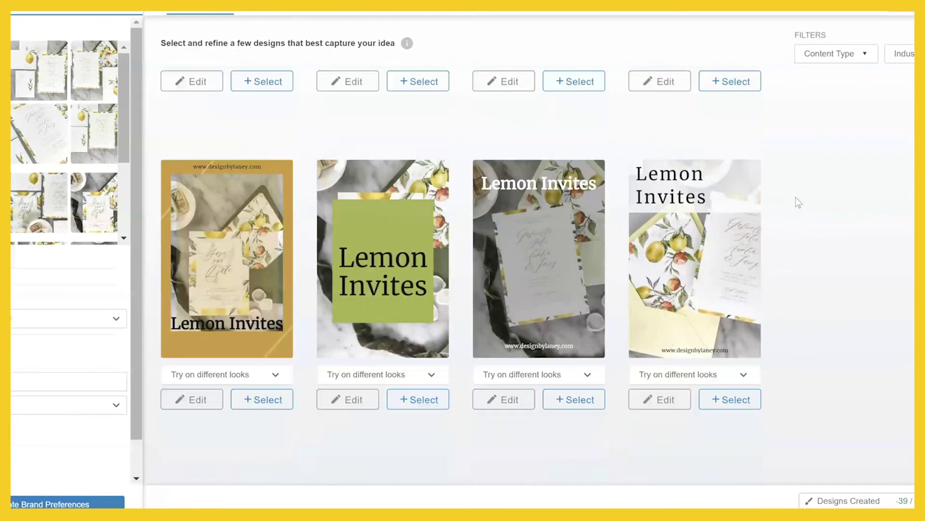
{"action": "scroll", "coordinate": [796, 198], "scroll_direction": "down", "scroll_amount": 1}
{"action": "scroll", "coordinate": [796, 198], "scroll_direction": "down", "scroll_amount": 10}
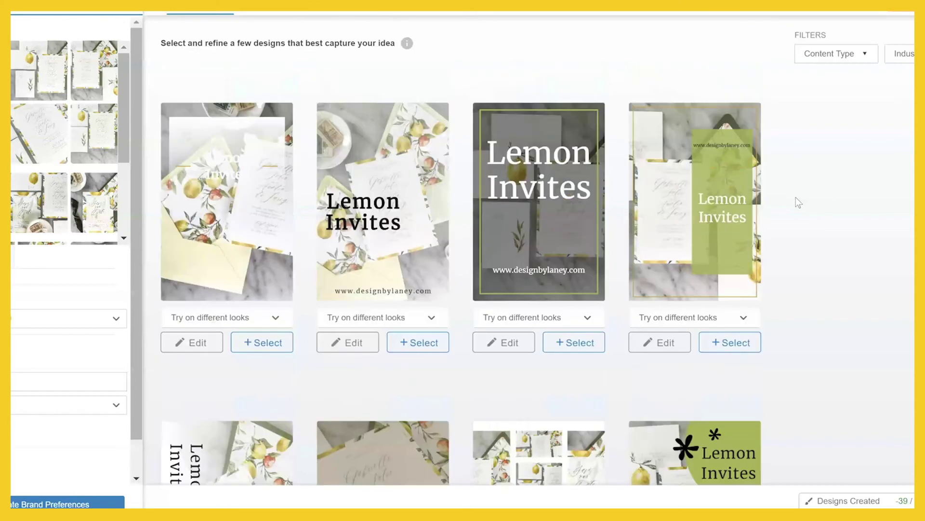
{"action": "scroll", "coordinate": [796, 198], "scroll_direction": "down", "scroll_amount": 8}
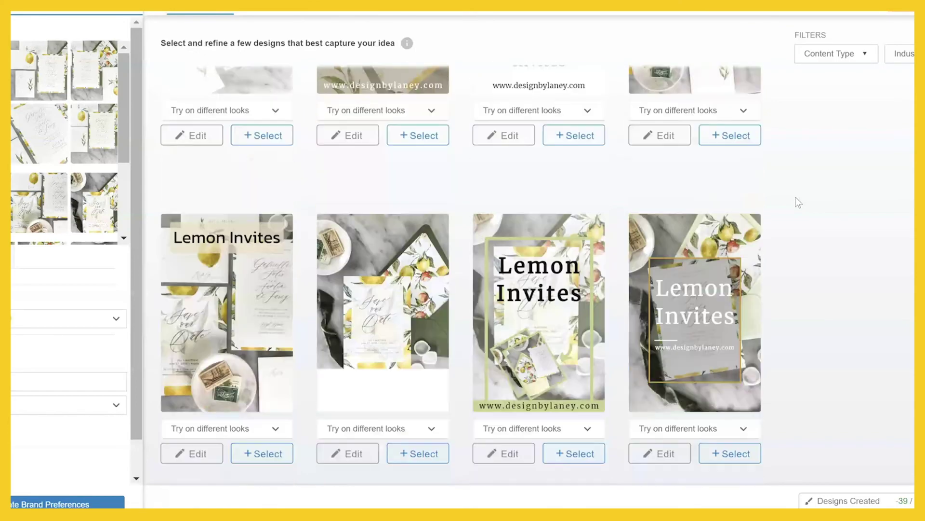
{"action": "scroll", "coordinate": [796, 198], "scroll_direction": "down", "scroll_amount": 5}
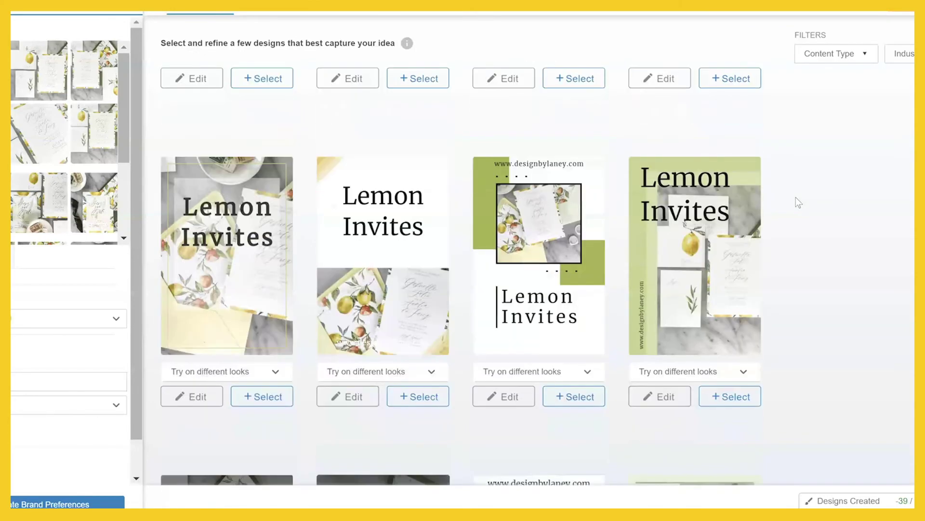
{"action": "scroll", "coordinate": [808, 197], "scroll_direction": "down", "scroll_amount": 4}
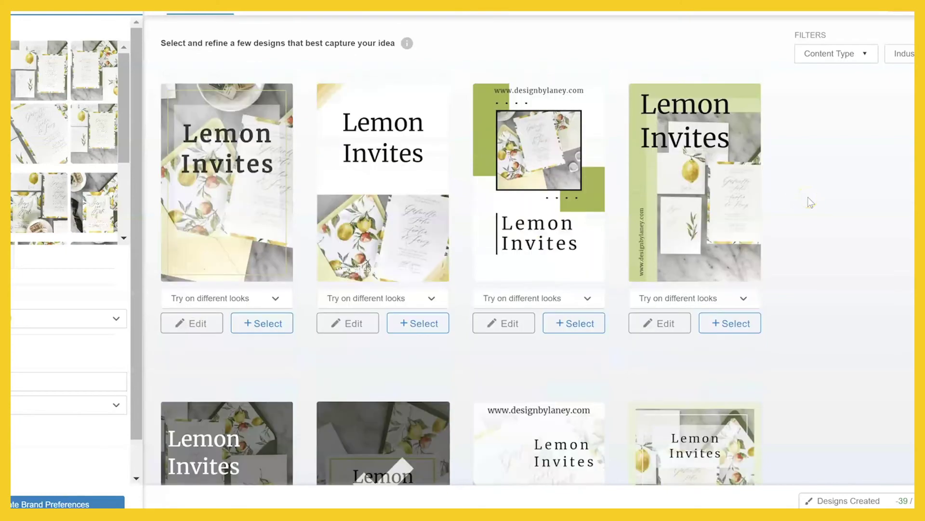
{"action": "scroll", "coordinate": [808, 197], "scroll_direction": "down", "scroll_amount": 8}
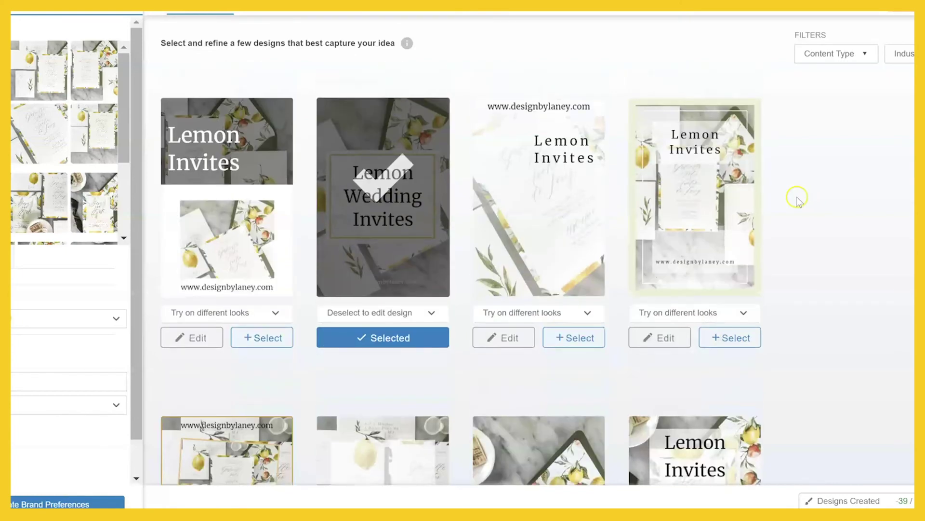
{"action": "scroll", "coordinate": [797, 196], "scroll_direction": "down", "scroll_amount": 8}
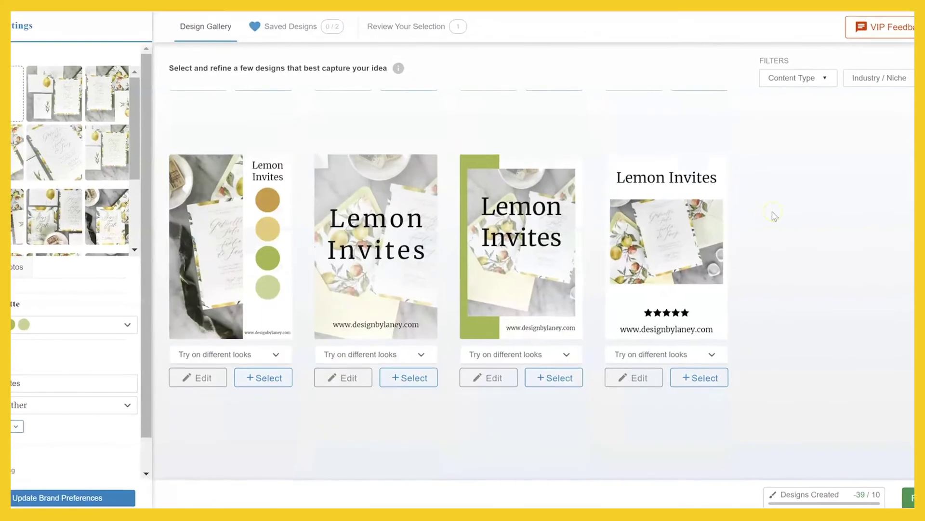
{"action": "scroll", "coordinate": [759, 223], "scroll_direction": "down", "scroll_amount": 6}
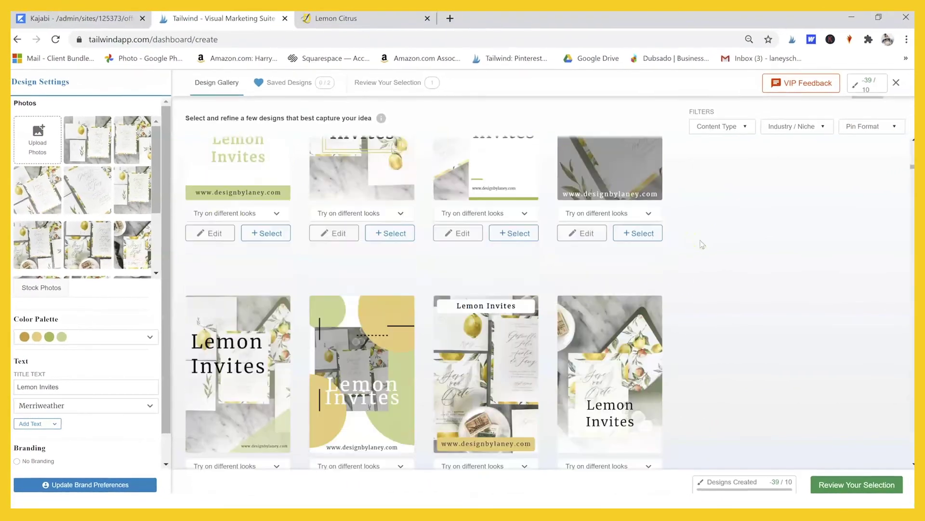
{"action": "scroll", "coordinate": [707, 222], "scroll_direction": "down", "scroll_amount": 3}
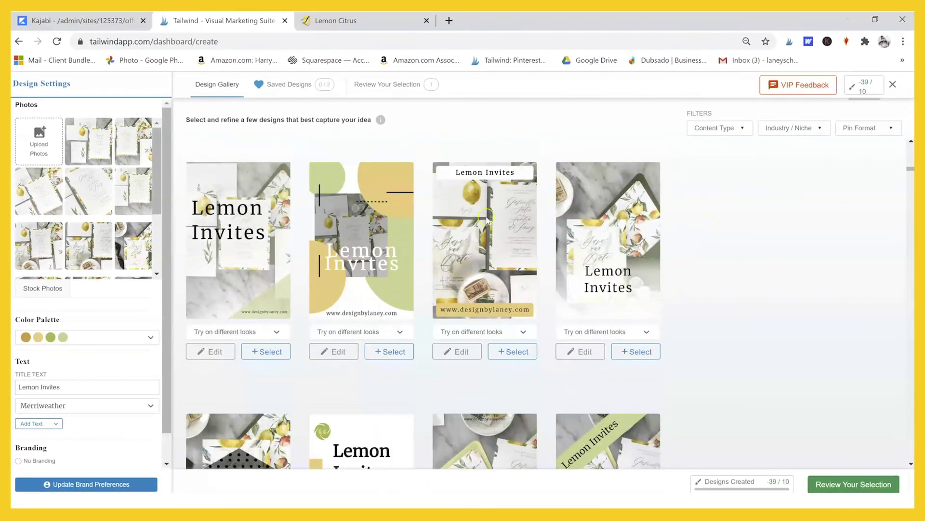
{"action": "scroll", "coordinate": [675, 238], "scroll_direction": "down", "scroll_amount": 8}
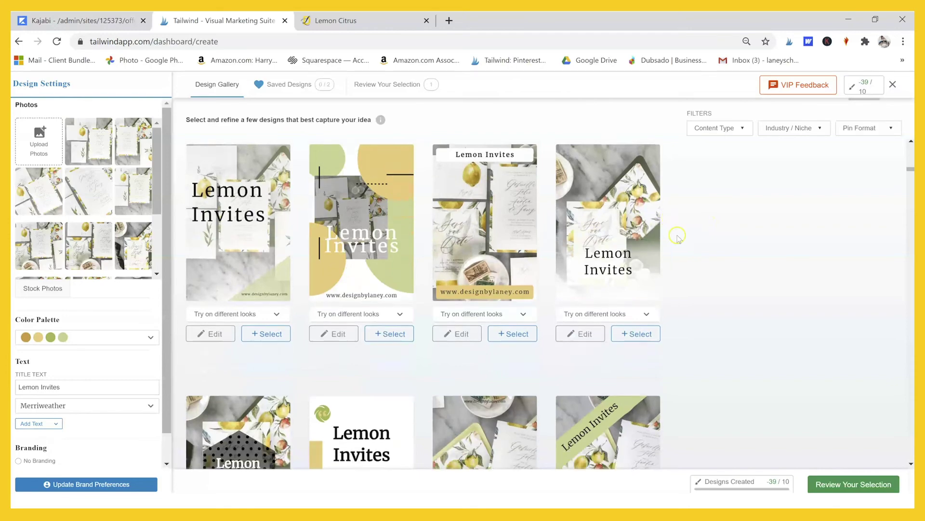
{"action": "scroll", "coordinate": [702, 235], "scroll_direction": "down", "scroll_amount": 3}
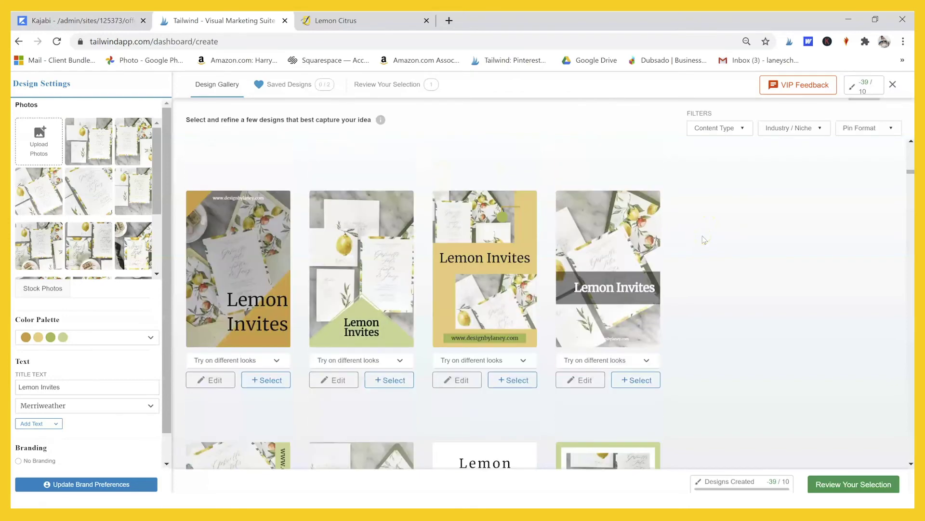
{"action": "scroll", "coordinate": [702, 235], "scroll_direction": "down", "scroll_amount": 3}
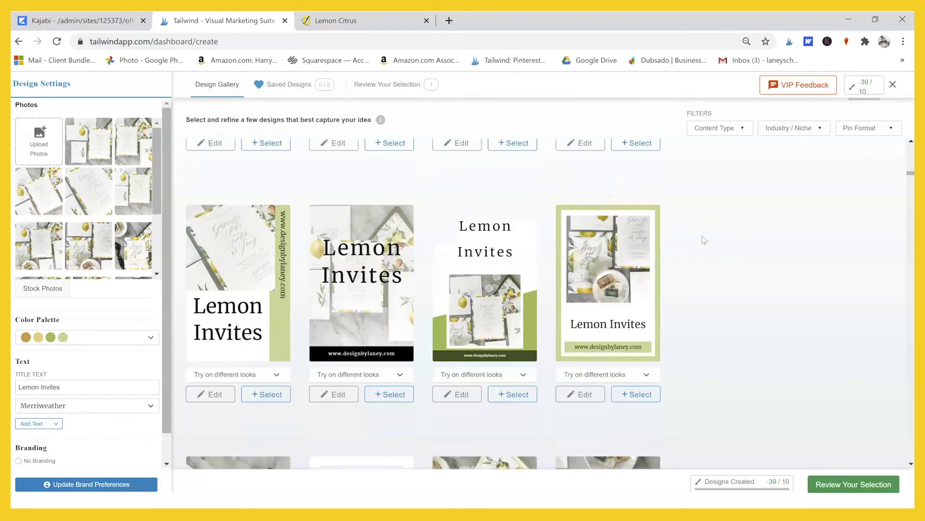
{"action": "scroll", "coordinate": [703, 236], "scroll_direction": "down", "scroll_amount": 5}
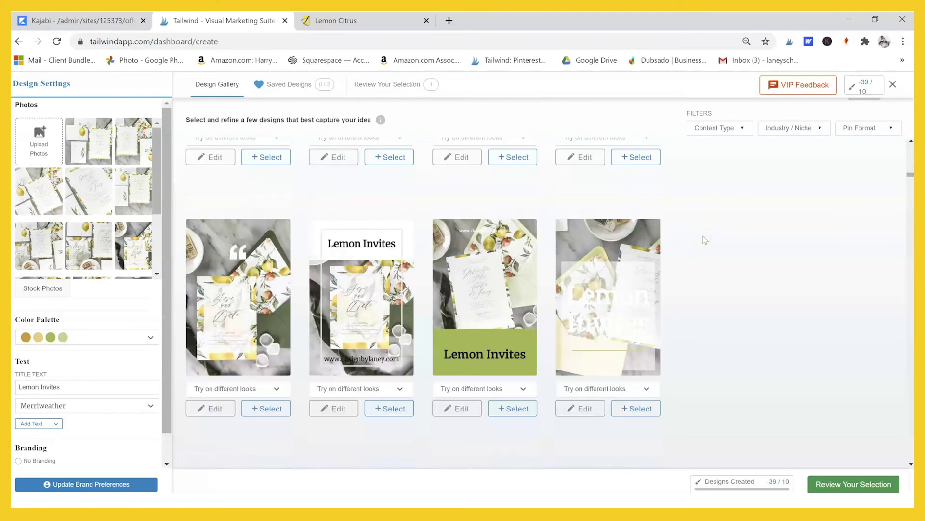
{"action": "scroll", "coordinate": [705, 240], "scroll_direction": "down", "scroll_amount": 5}
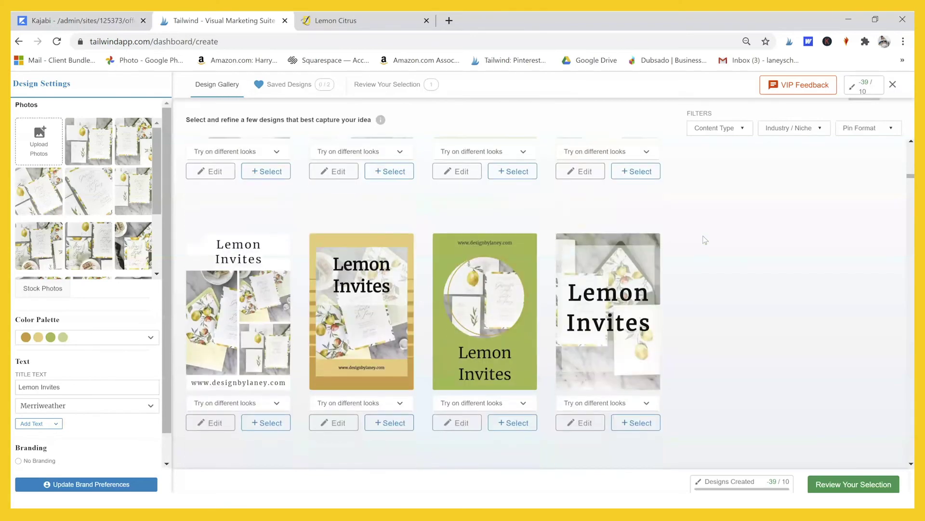
{"action": "scroll", "coordinate": [705, 240], "scroll_direction": "down", "scroll_amount": 3}
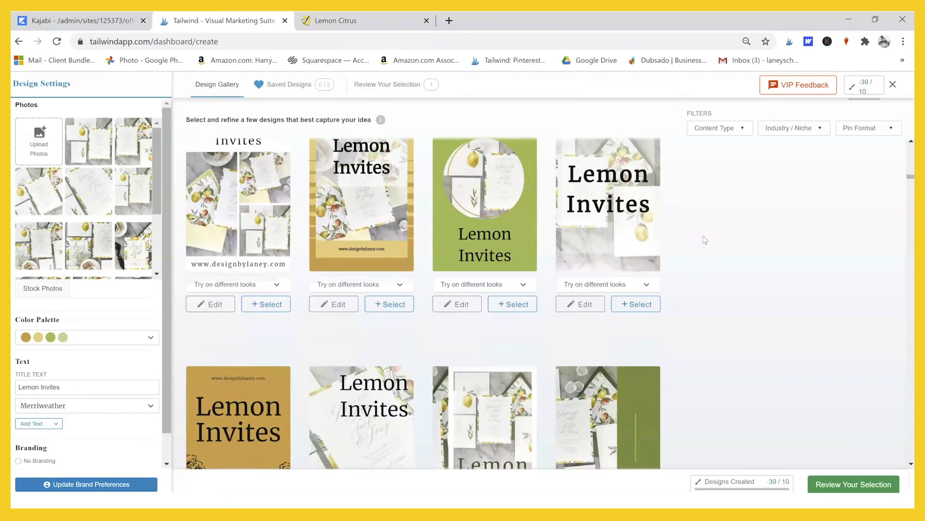
{"action": "scroll", "coordinate": [704, 240], "scroll_direction": "down", "scroll_amount": 4}
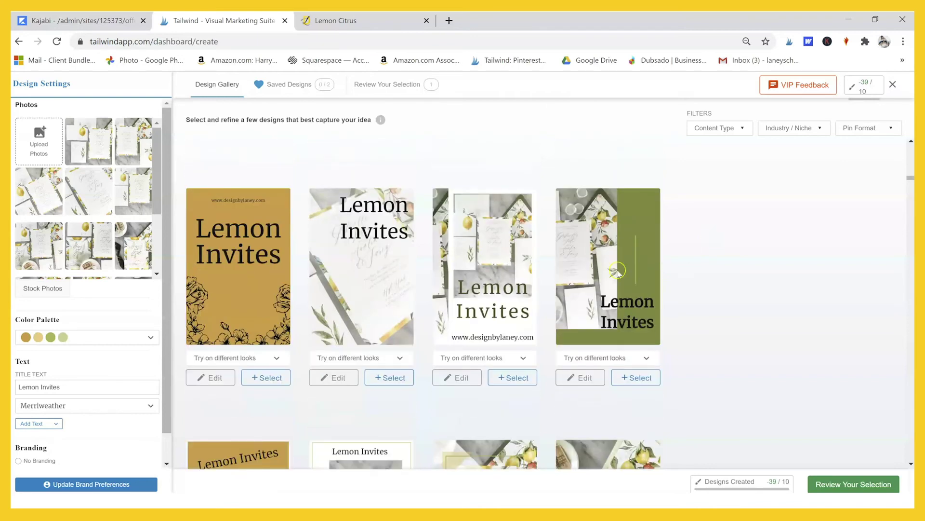
{"action": "scroll", "coordinate": [709, 252], "scroll_direction": "down", "scroll_amount": 5}
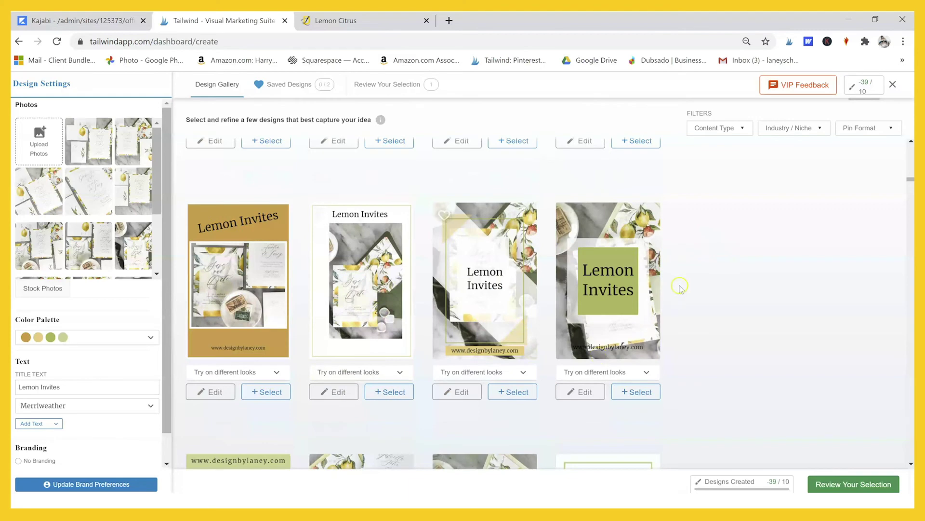
Step: Open the look options of the design with the white diamond title box, and view the color picker for its yellow color
{"action": "scroll", "coordinate": [704, 265], "scroll_direction": "down", "scroll_amount": 1}
{"action": "scroll", "coordinate": [705, 266], "scroll_direction": "down", "scroll_amount": 1}
{"action": "left_click", "coordinate": [519, 313]}
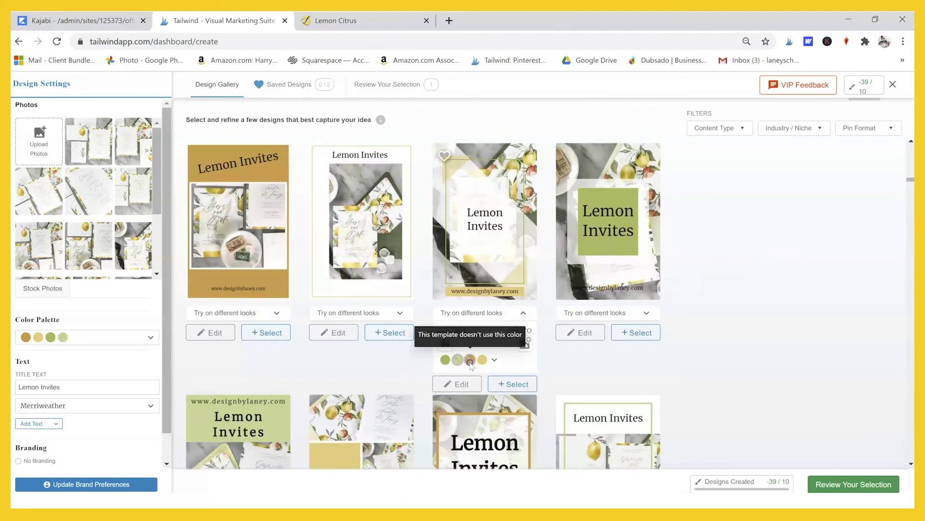
{"action": "scroll", "coordinate": [471, 365], "scroll_direction": "down", "scroll_amount": 1}
{"action": "left_click", "coordinate": [471, 304]}
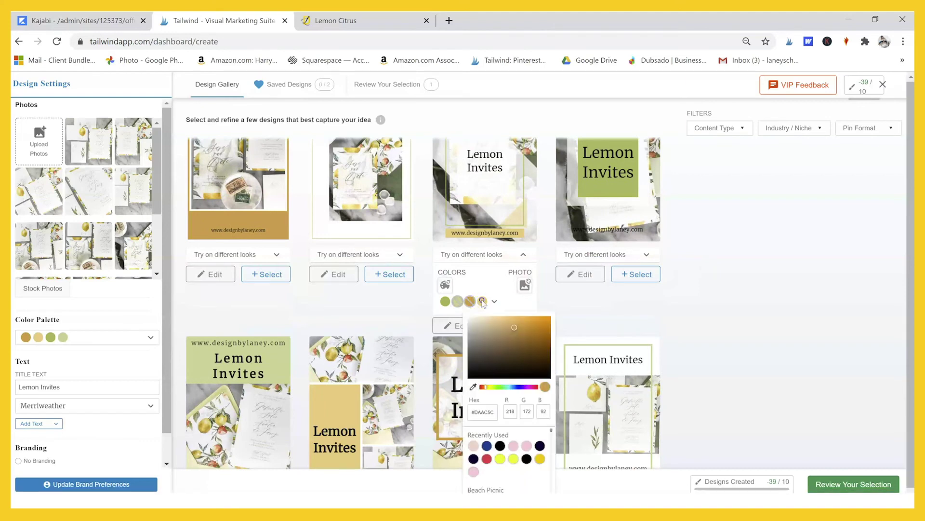
{"action": "left_click", "coordinate": [483, 302]}
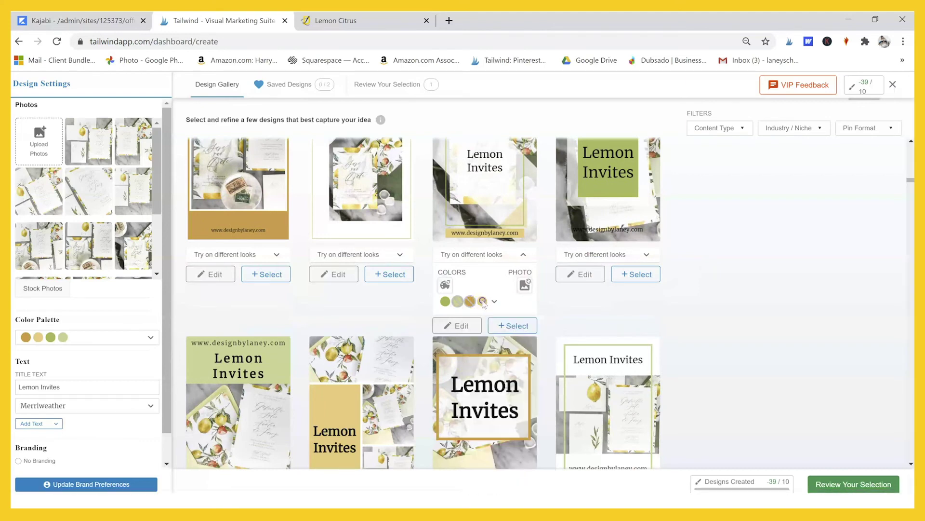
Step: Change the yellow color of the design with the white diamond title box to bright turquoise, #00FFCE
{"action": "left_click", "coordinate": [483, 302]}
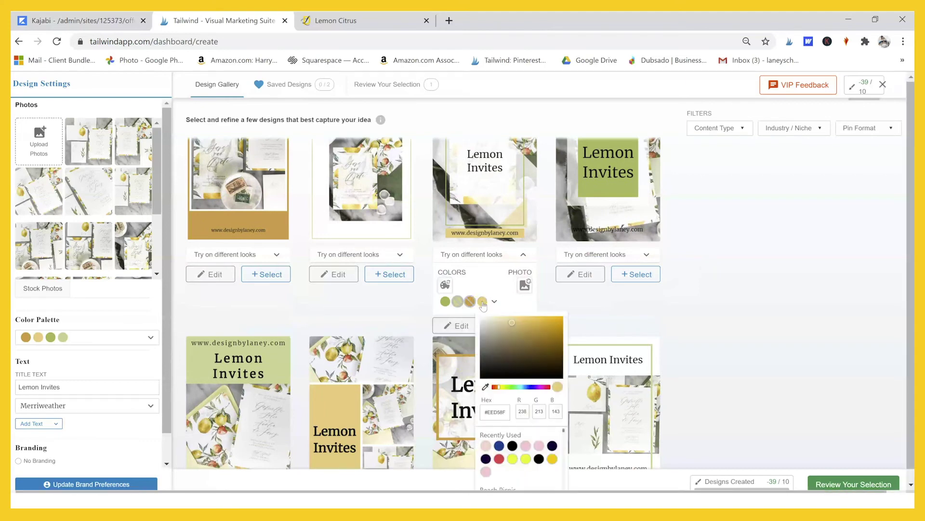
{"action": "left_click", "coordinate": [519, 390]}
{"action": "left_click_drag", "start_coordinate": [525, 361], "coordinate": [576, 300]}
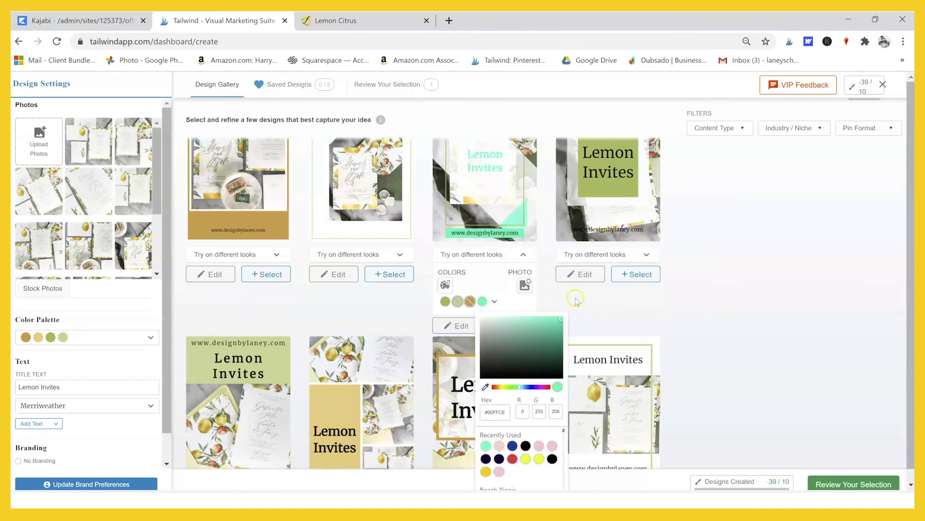
{"action": "left_click", "coordinate": [702, 298]}
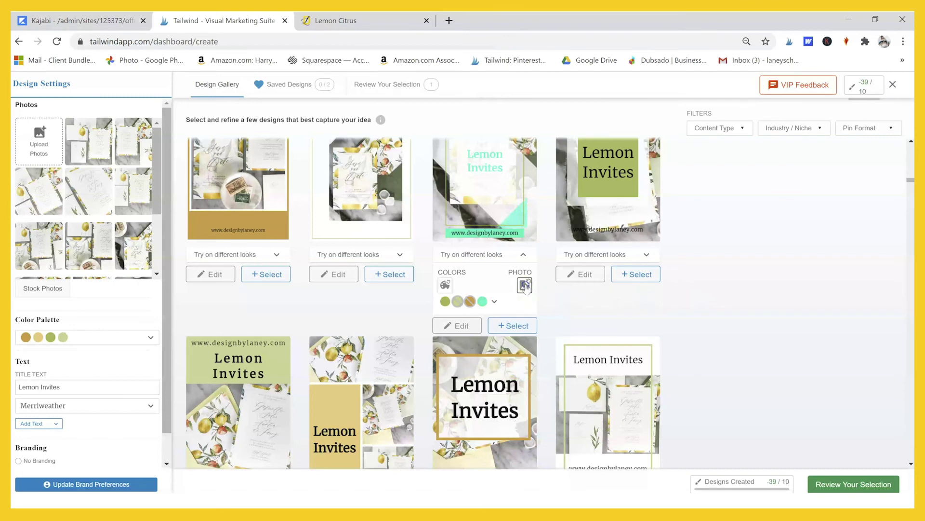
Step: Swap the background photo of the turquoise diamond design for other uploaded photos, and close its look options
{"action": "left_click", "coordinate": [525, 285]}
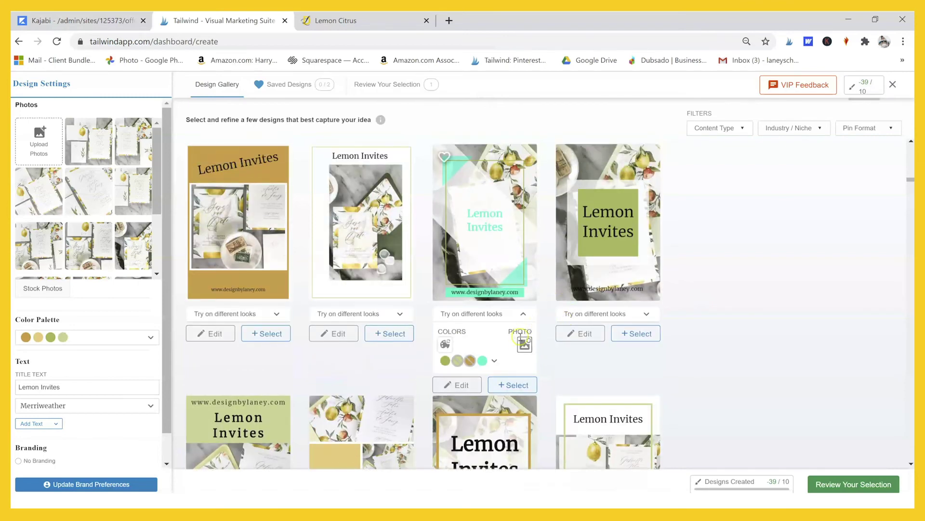
{"action": "left_click", "coordinate": [523, 350]}
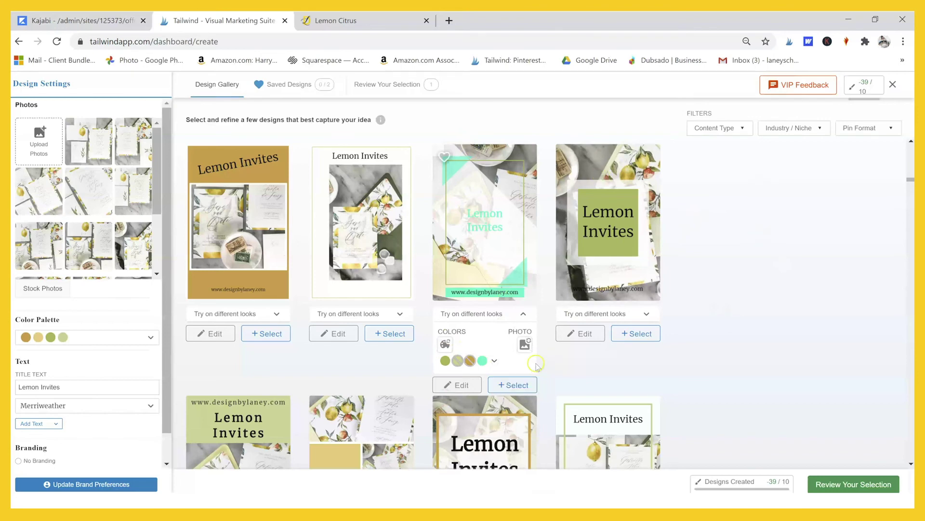
{"action": "left_click", "coordinate": [524, 314]}
Step: Browse further down the design gallery to compare the layouts, photo arrangements and title placements of the generated Lemon Invites pins
{"action": "scroll", "coordinate": [626, 232], "scroll_direction": "down", "scroll_amount": 5}
{"action": "scroll", "coordinate": [814, 151], "scroll_direction": "down", "scroll_amount": 5}
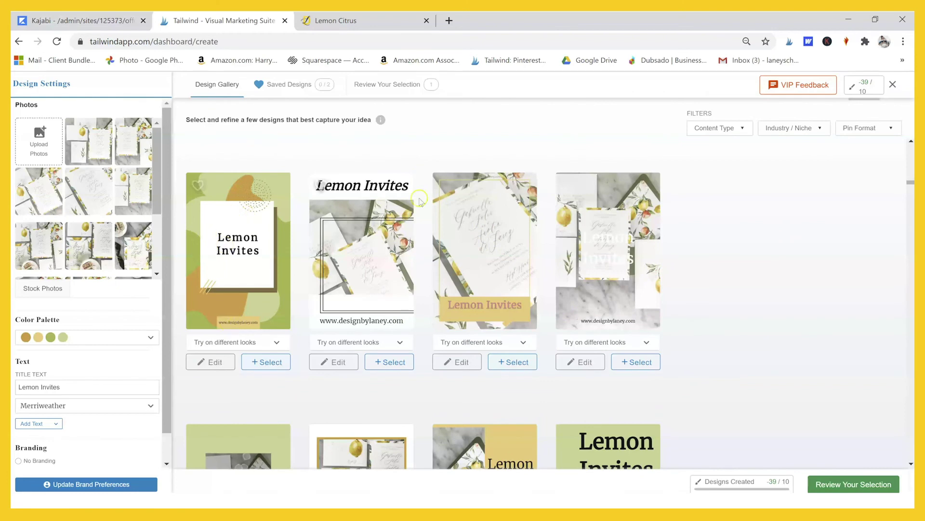
{"action": "scroll", "coordinate": [430, 198], "scroll_direction": "down", "scroll_amount": 5}
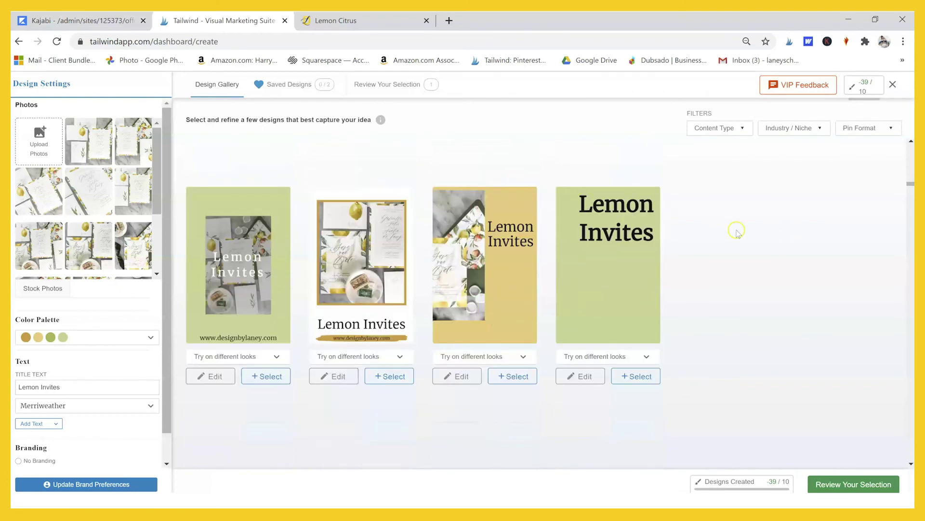
{"action": "scroll", "coordinate": [729, 277], "scroll_direction": "down", "scroll_amount": 5}
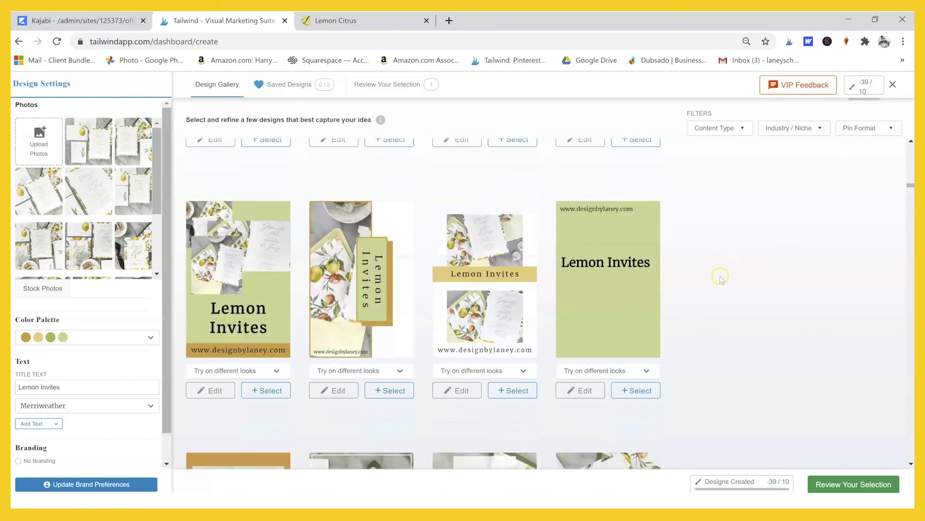
{"action": "scroll", "coordinate": [701, 265], "scroll_direction": "down", "scroll_amount": 4}
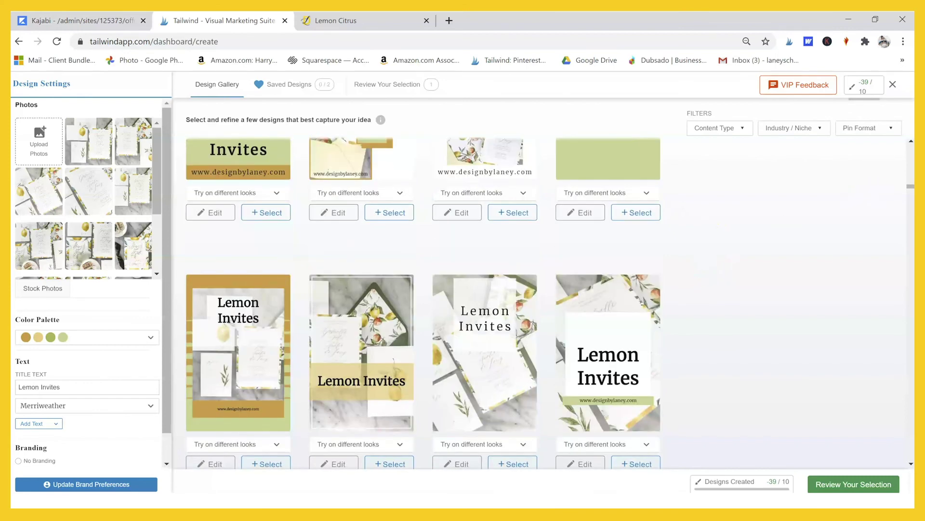
{"action": "scroll", "coordinate": [728, 289], "scroll_direction": "down", "scroll_amount": 5}
{"action": "scroll", "coordinate": [715, 251], "scroll_direction": "down", "scroll_amount": 3}
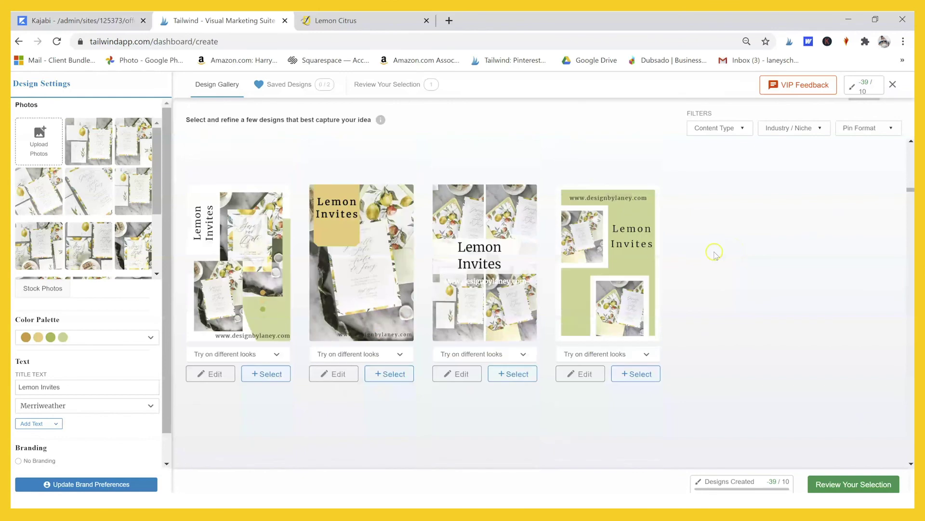
{"action": "scroll", "coordinate": [712, 246], "scroll_direction": "down", "scroll_amount": 1}
{"action": "scroll", "coordinate": [714, 248], "scroll_direction": "down", "scroll_amount": 2}
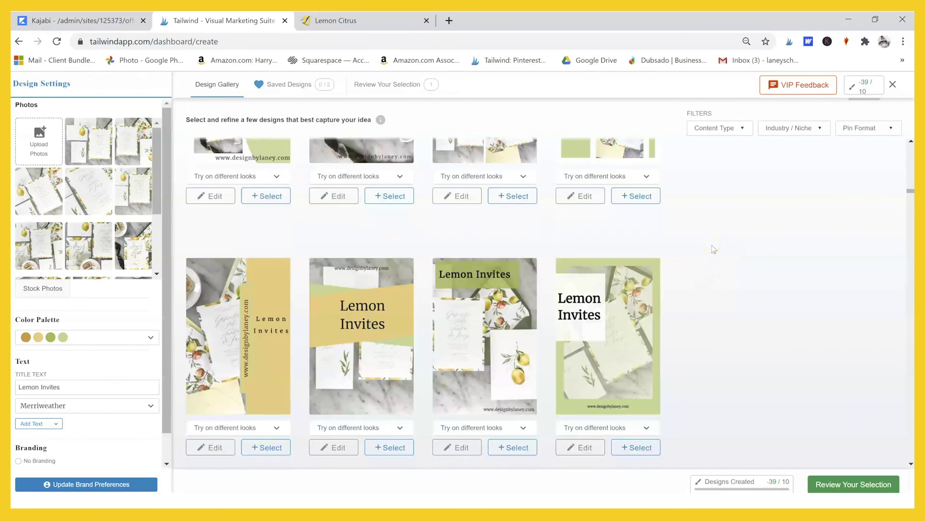
{"action": "scroll", "coordinate": [714, 249], "scroll_direction": "down", "scroll_amount": 5}
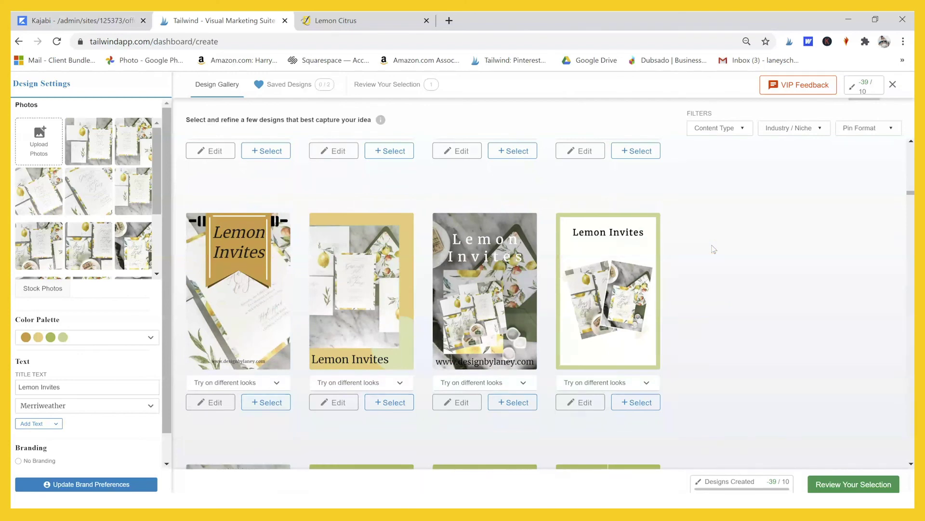
{"action": "scroll", "coordinate": [714, 249], "scroll_direction": "down", "scroll_amount": 4}
{"action": "left_click", "coordinate": [698, 247]}
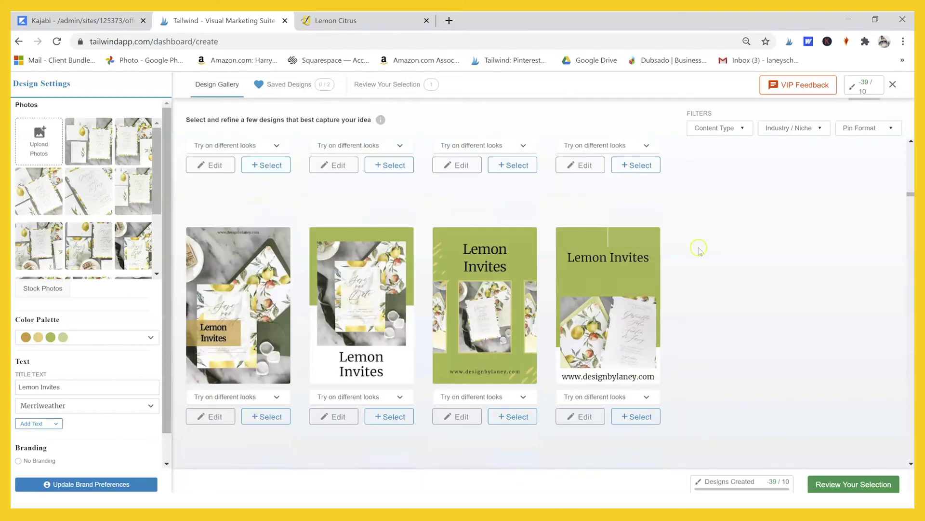
{"action": "scroll", "coordinate": [699, 249], "scroll_direction": "down", "scroll_amount": 1}
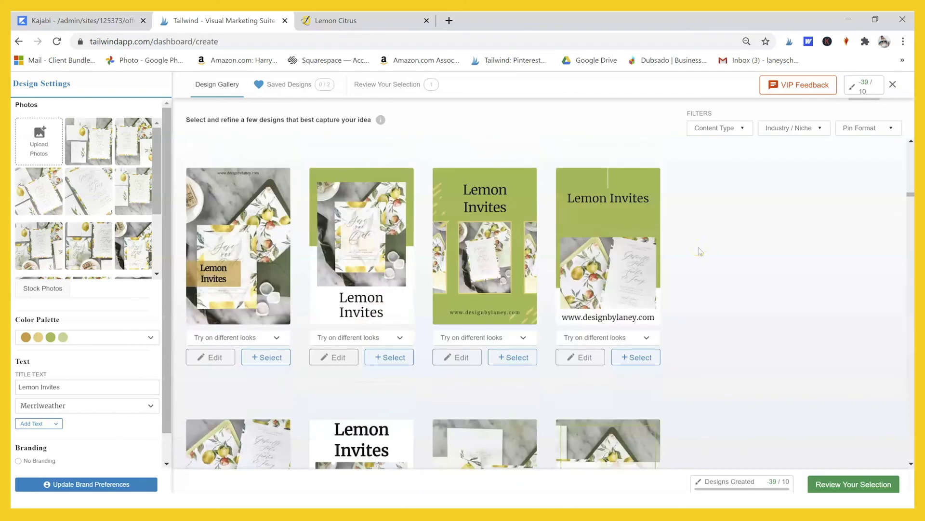
{"action": "scroll", "coordinate": [717, 247], "scroll_direction": "down", "scroll_amount": 1}
{"action": "left_click", "coordinate": [746, 237]}
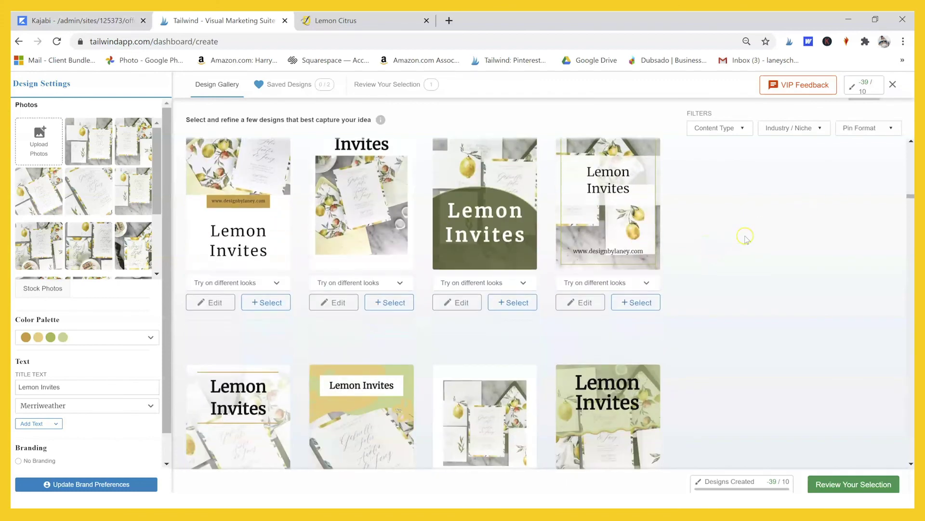
{"action": "scroll", "coordinate": [745, 238], "scroll_direction": "down", "scroll_amount": 4}
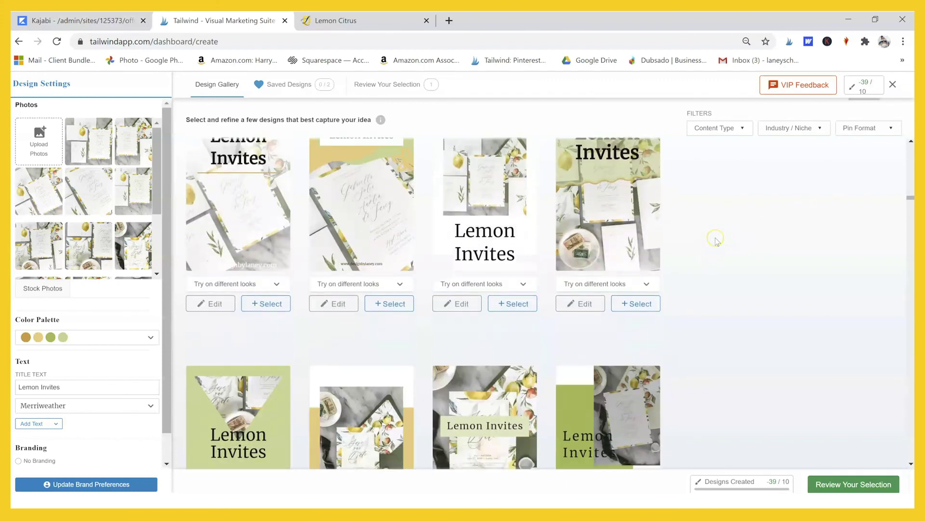
{"action": "scroll", "coordinate": [716, 238], "scroll_direction": "down", "scroll_amount": 4}
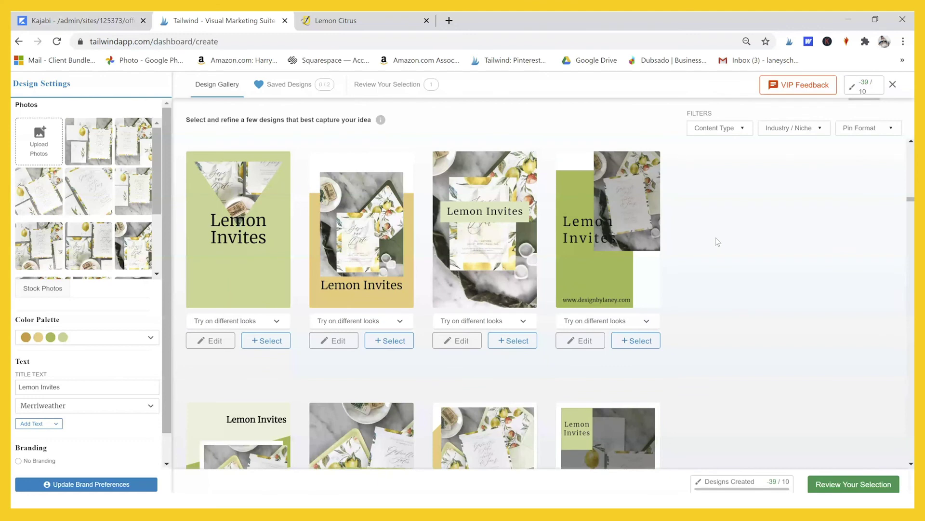
{"action": "scroll", "coordinate": [718, 241], "scroll_direction": "down", "scroll_amount": 4}
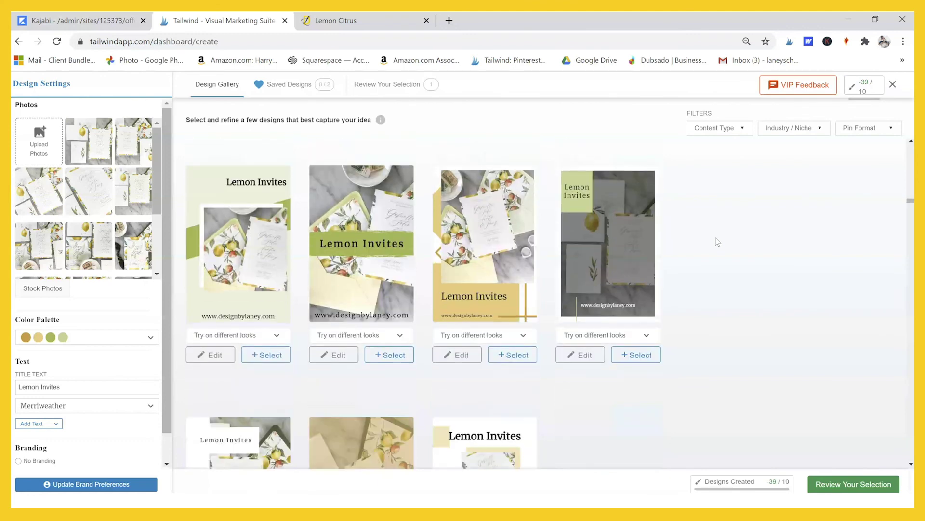
{"action": "scroll", "coordinate": [718, 242], "scroll_direction": "down", "scroll_amount": 4}
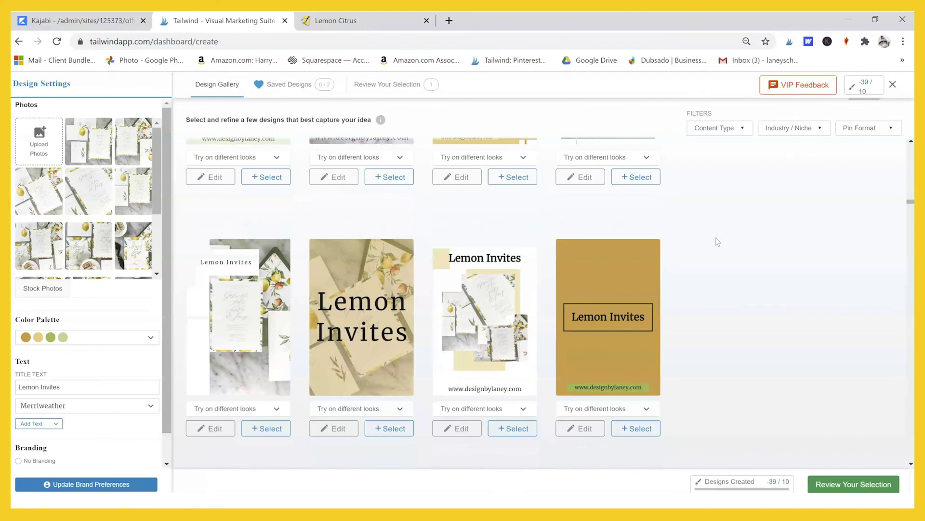
{"action": "scroll", "coordinate": [718, 242], "scroll_direction": "down", "scroll_amount": 4}
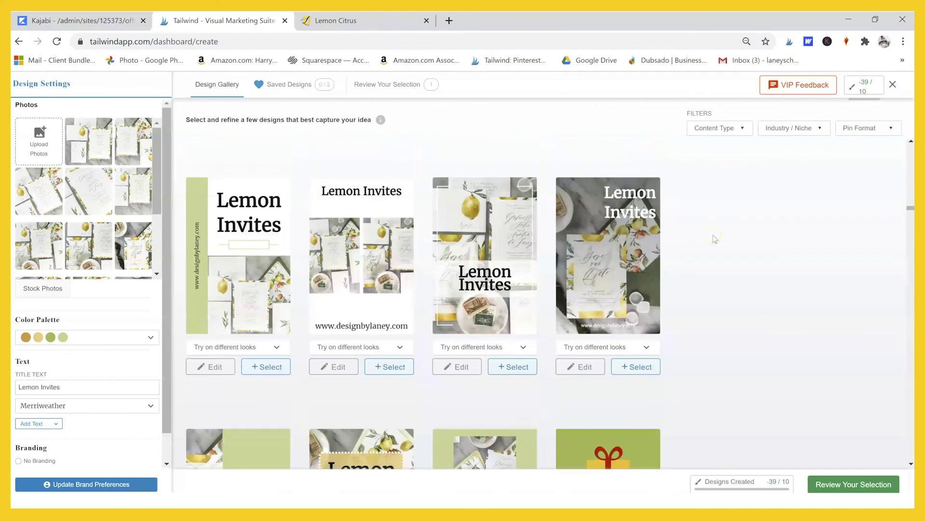
{"action": "scroll", "coordinate": [716, 234], "scroll_direction": "down", "scroll_amount": 4}
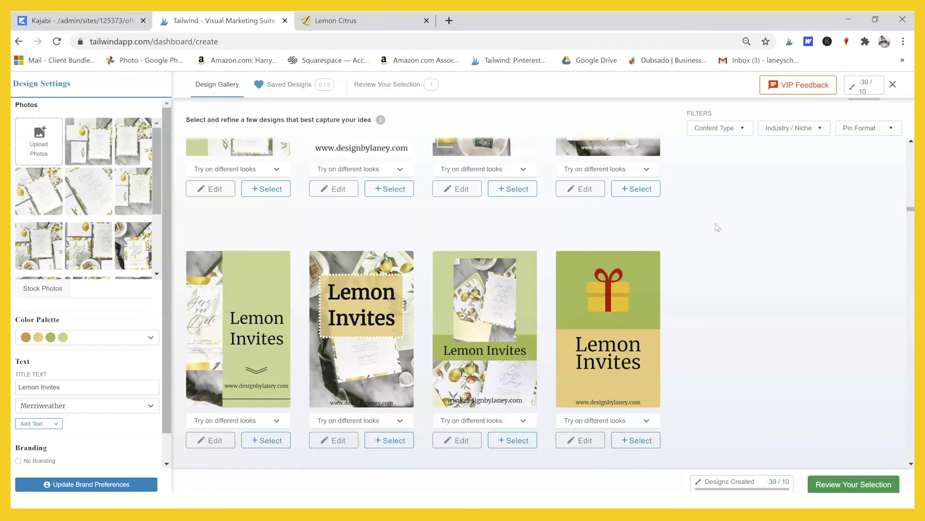
{"action": "scroll", "coordinate": [718, 228], "scroll_direction": "down", "scroll_amount": 4}
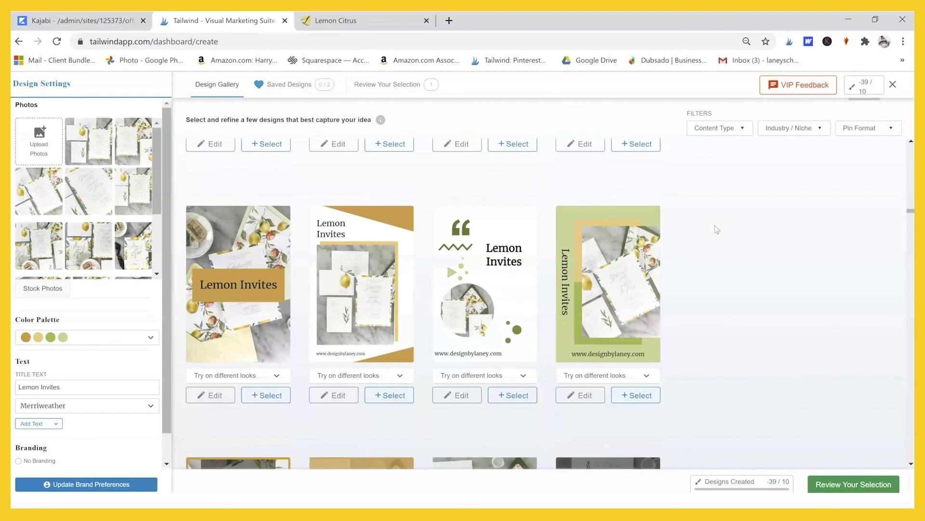
{"action": "scroll", "coordinate": [731, 236], "scroll_direction": "down", "scroll_amount": 5}
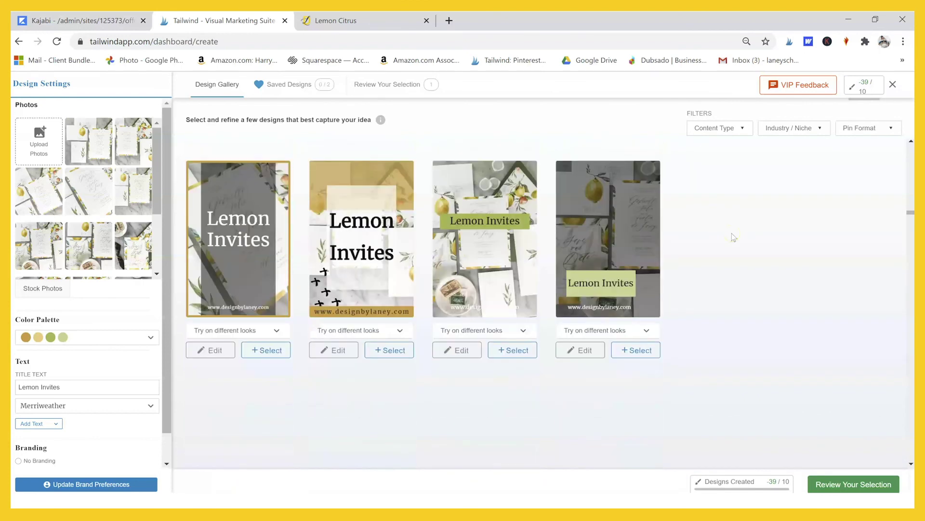
{"action": "scroll", "coordinate": [733, 237], "scroll_direction": "down", "scroll_amount": 5}
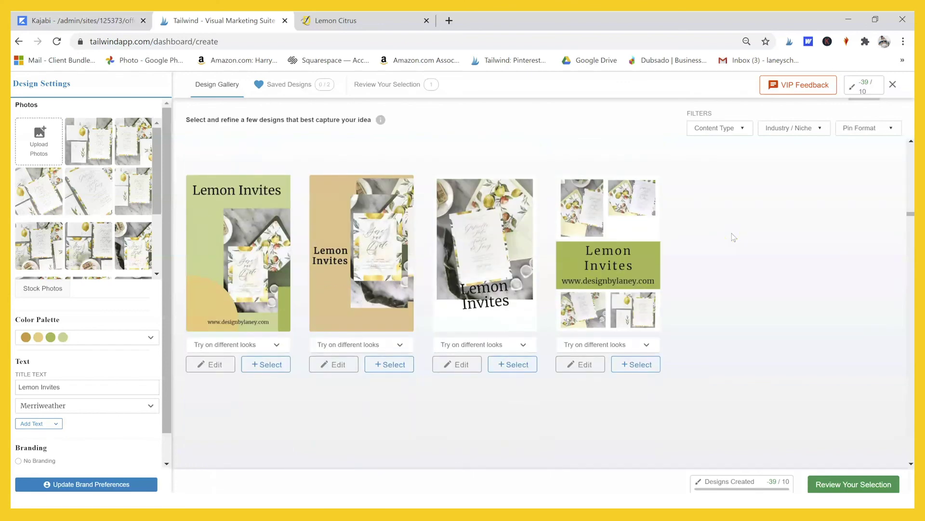
{"action": "scroll", "coordinate": [733, 237], "scroll_direction": "down", "scroll_amount": 1}
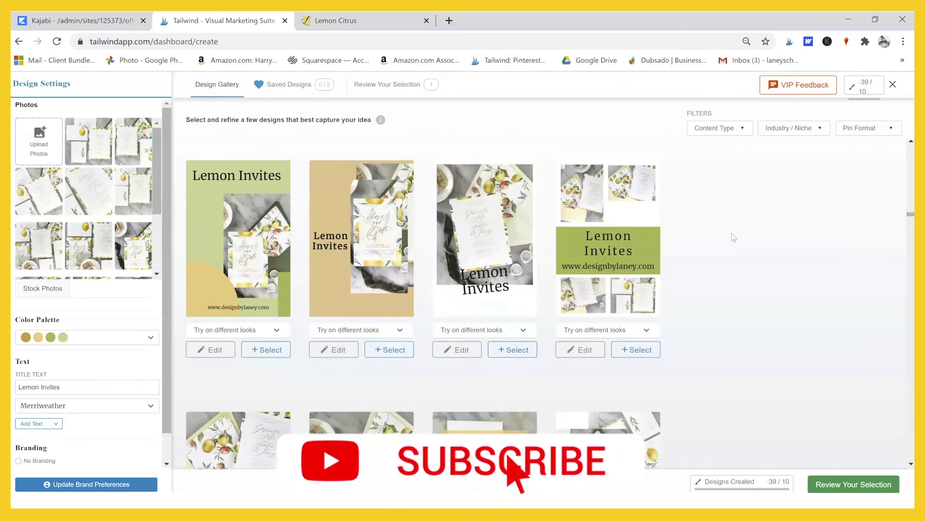
{"action": "scroll", "coordinate": [734, 237], "scroll_direction": "down", "scroll_amount": 3}
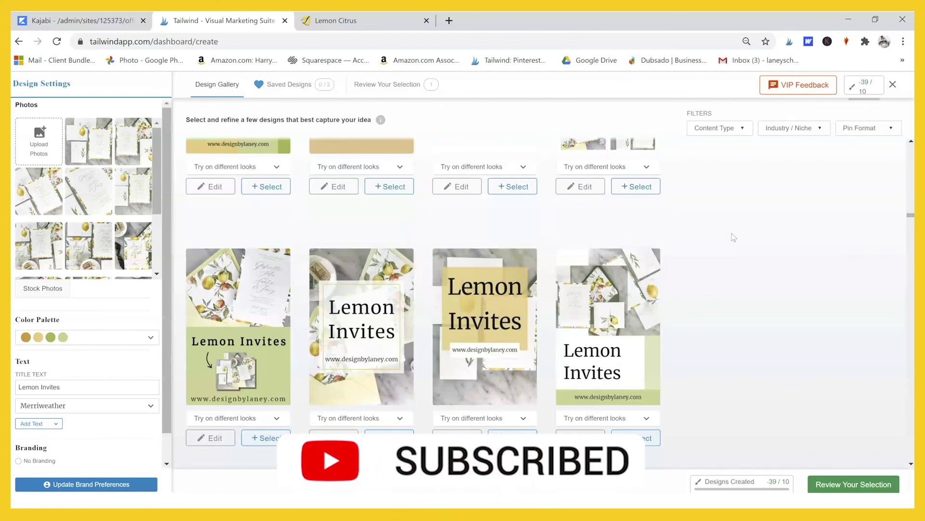